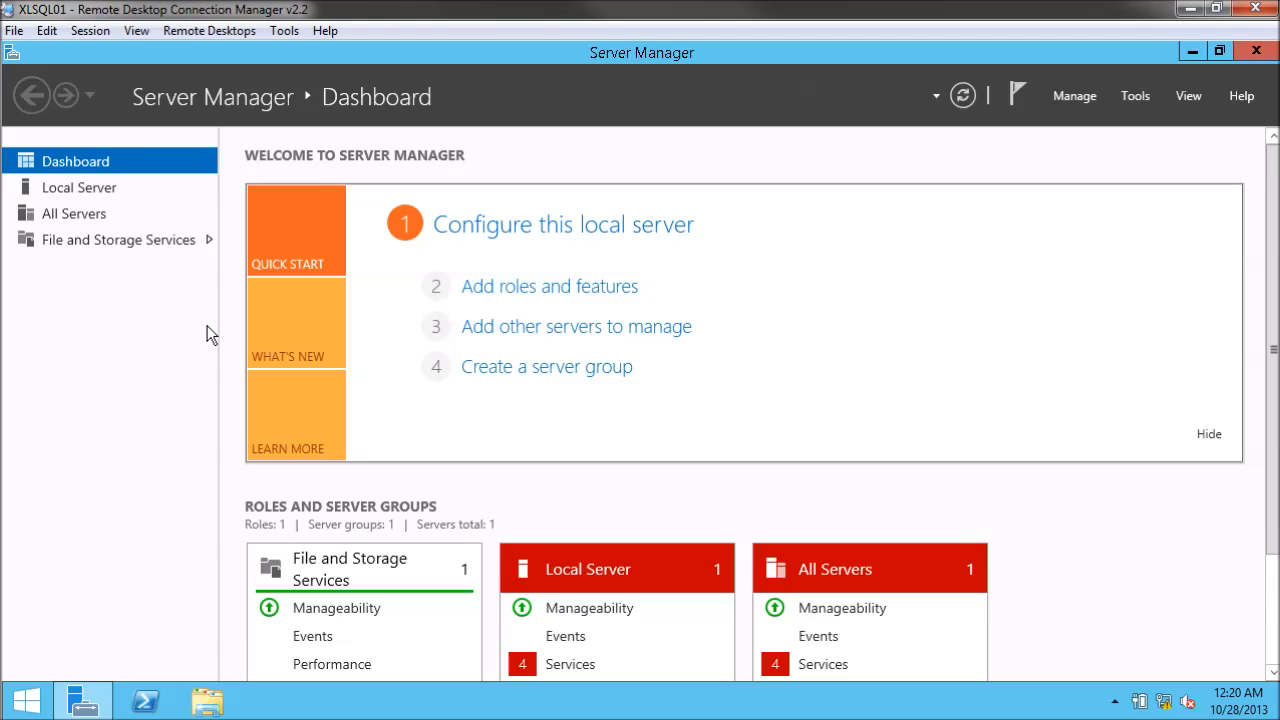
Step: Close Server Manager and select the SQL DATA (G:) drive in File Explorer
{"action": "left_click", "coordinate": [1256, 51]}
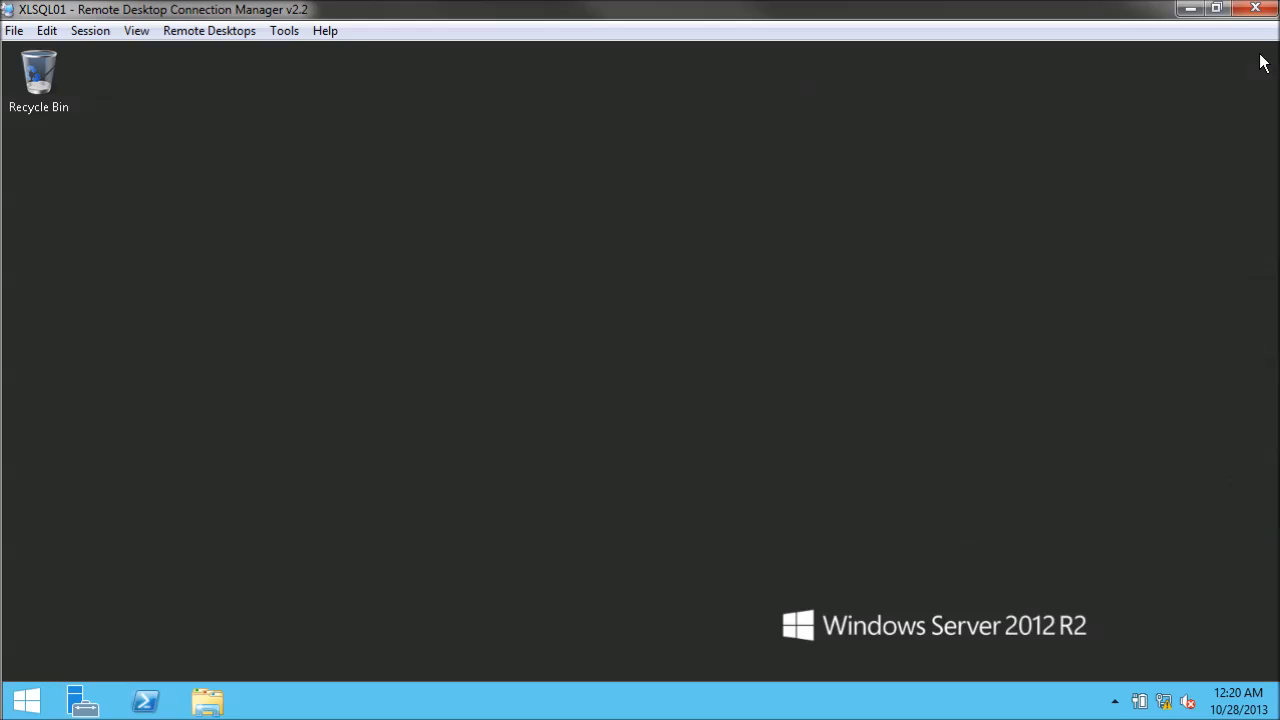
{"action": "left_click", "coordinate": [207, 700]}
{"action": "left_click", "coordinate": [604, 452]}
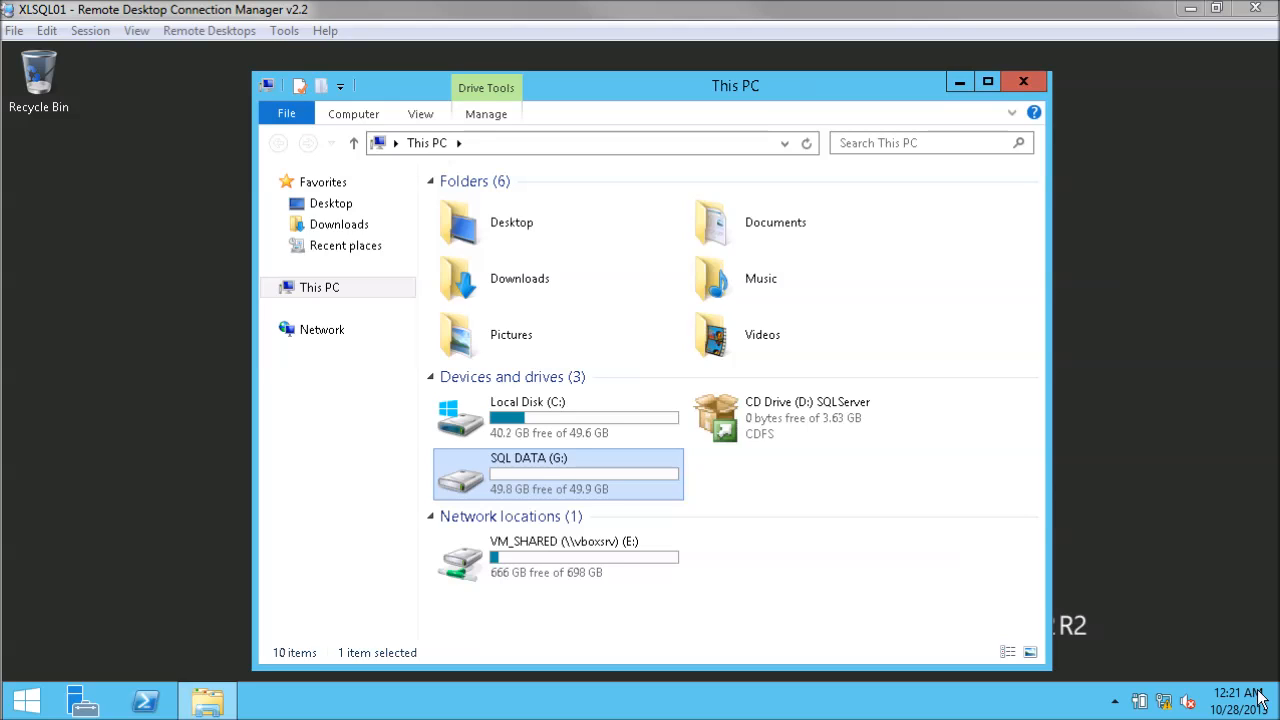
Step: Launch the SQL Server installer from CD drive D: and close the This PC window
{"action": "double_click", "coordinate": [808, 418]}
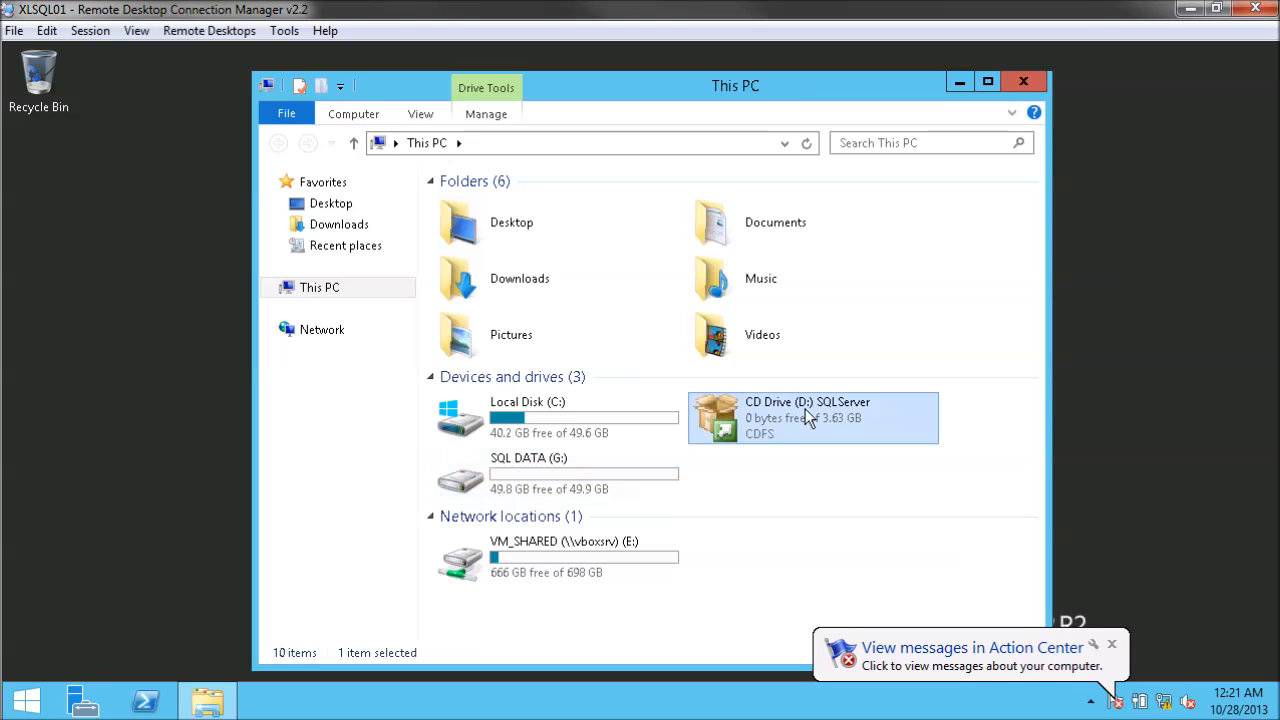
{"action": "left_click", "coordinate": [739, 410]}
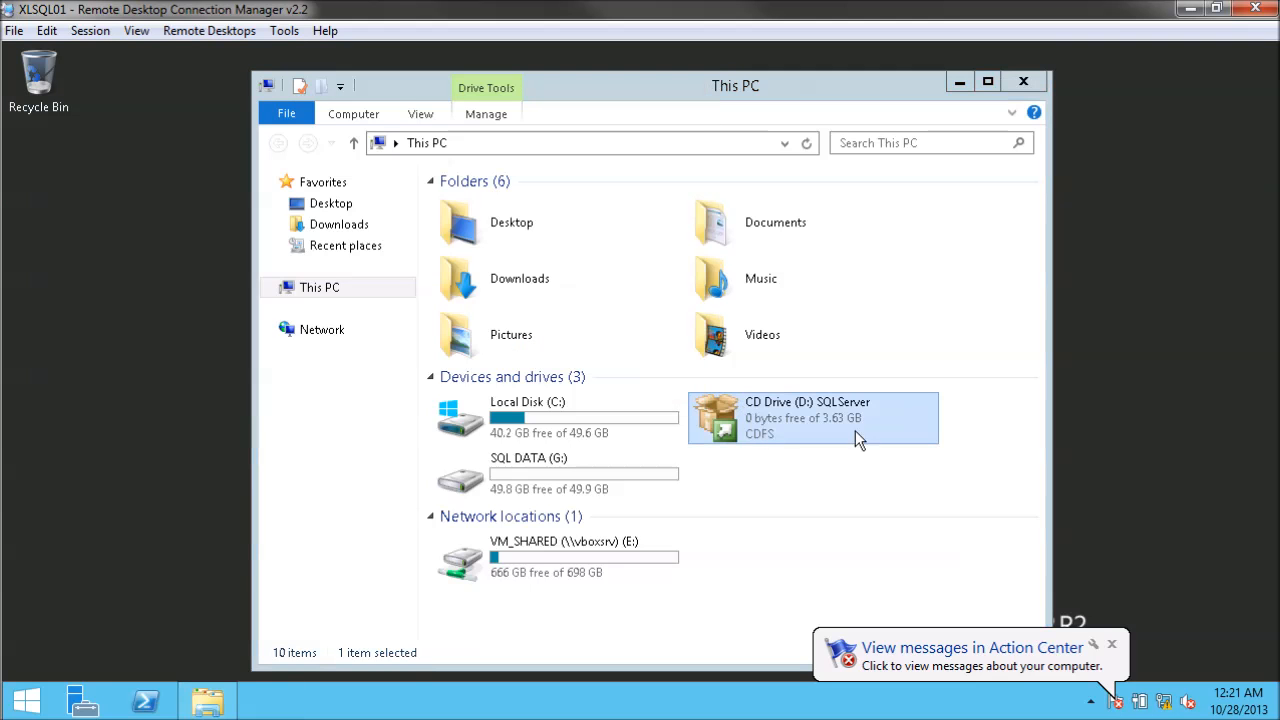
{"action": "left_click", "coordinate": [1035, 78]}
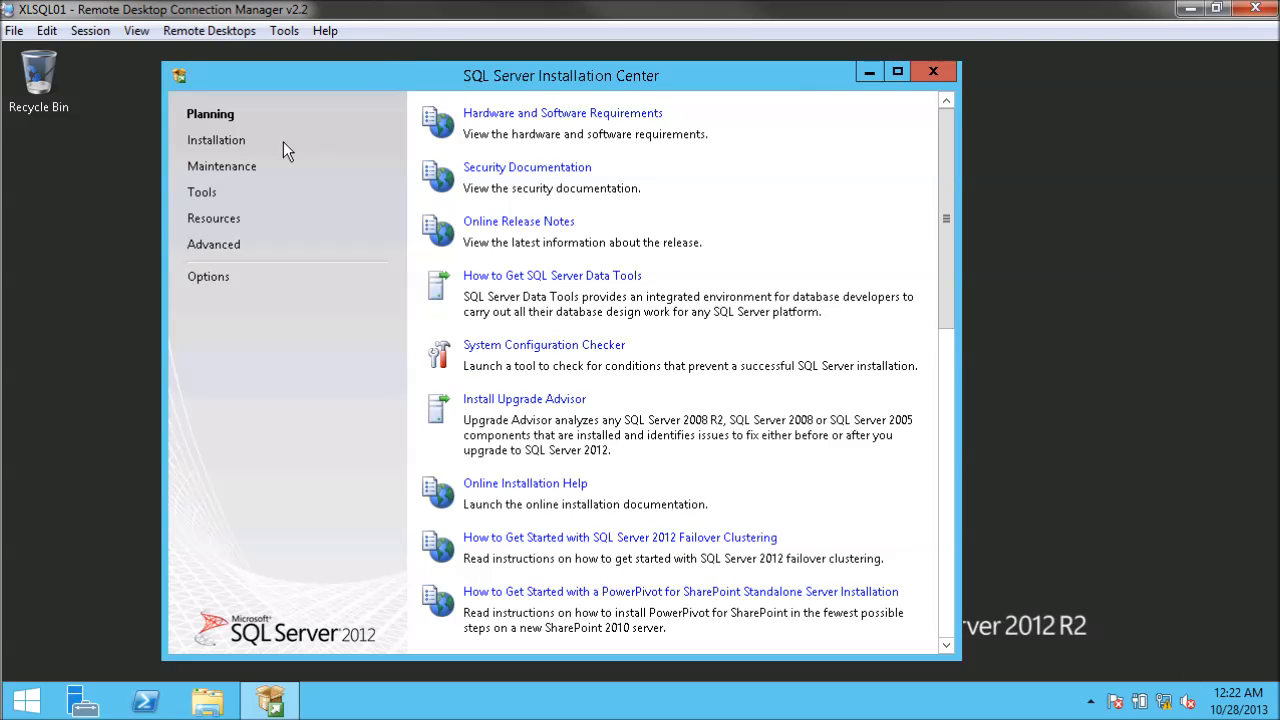
Step: Start a new stand-alone SQL Server installation and accept the Setup Support Rules check after expanding its details
{"action": "left_click", "coordinate": [222, 140]}
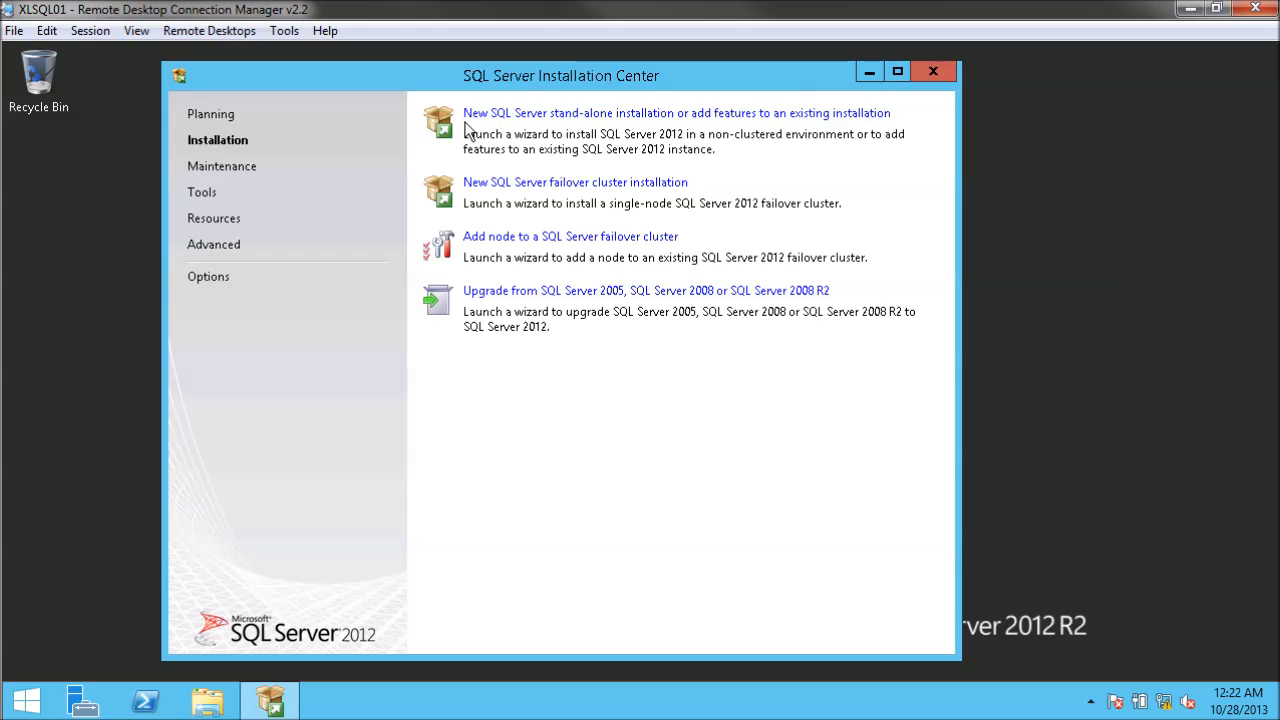
{"action": "left_click", "coordinate": [656, 118]}
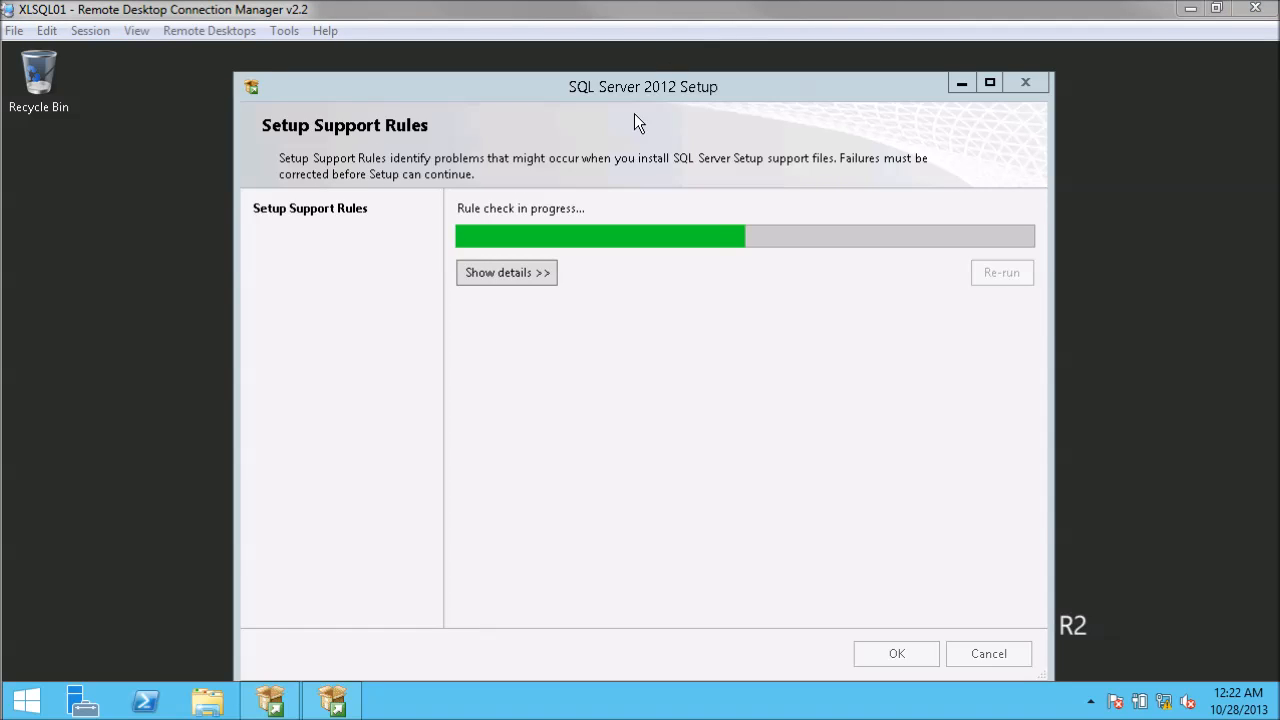
{"action": "left_click_drag", "start_coordinate": [610, 86], "coordinate": [619, 78]}
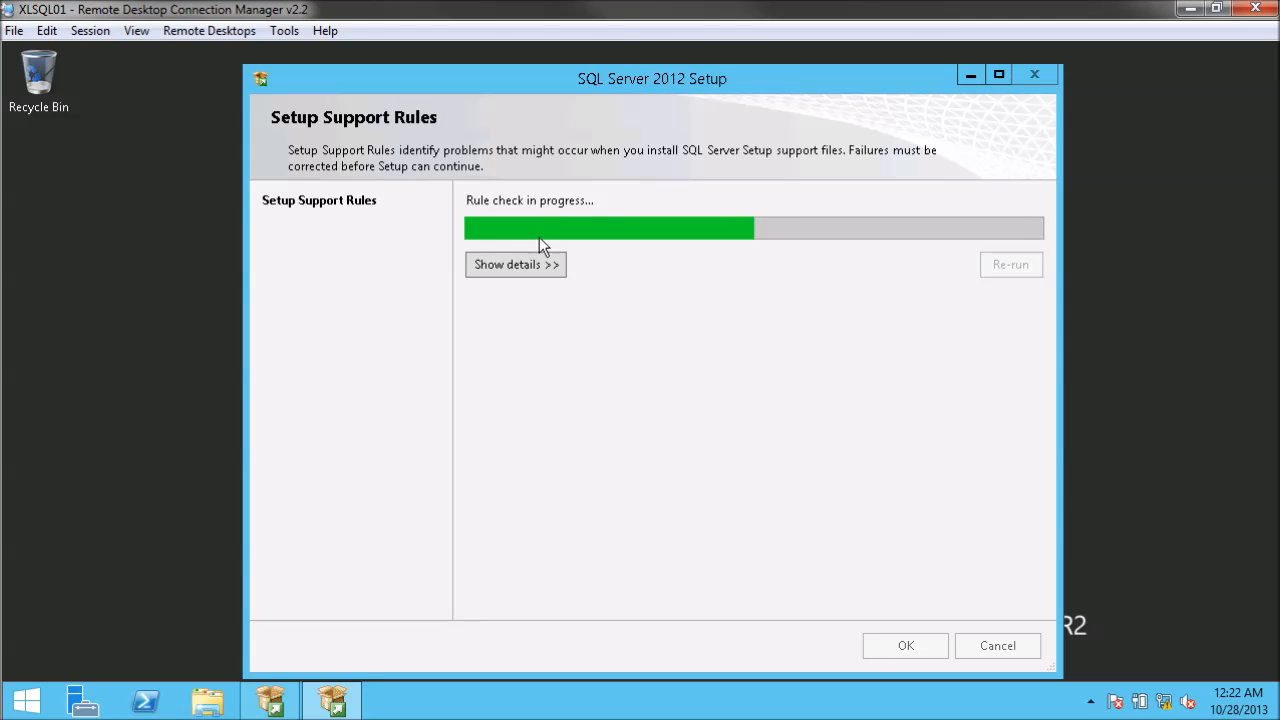
{"action": "left_click", "coordinate": [500, 268]}
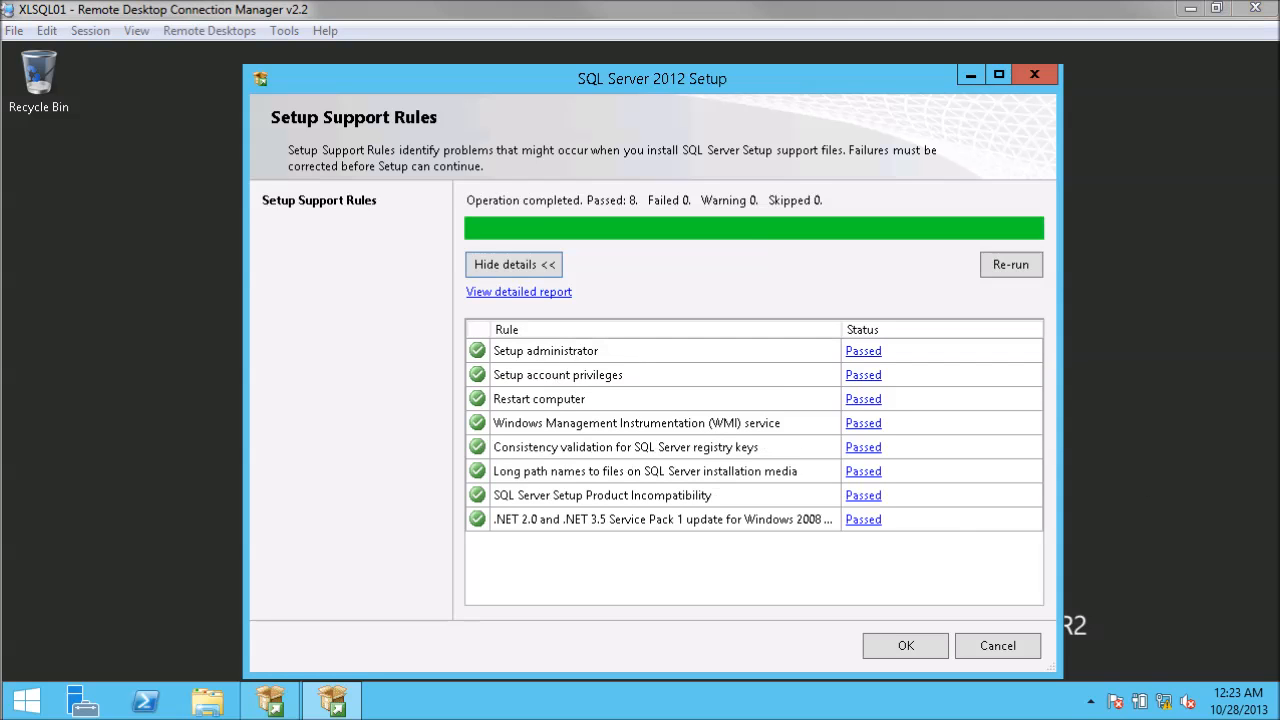
{"action": "left_click", "coordinate": [925, 645]}
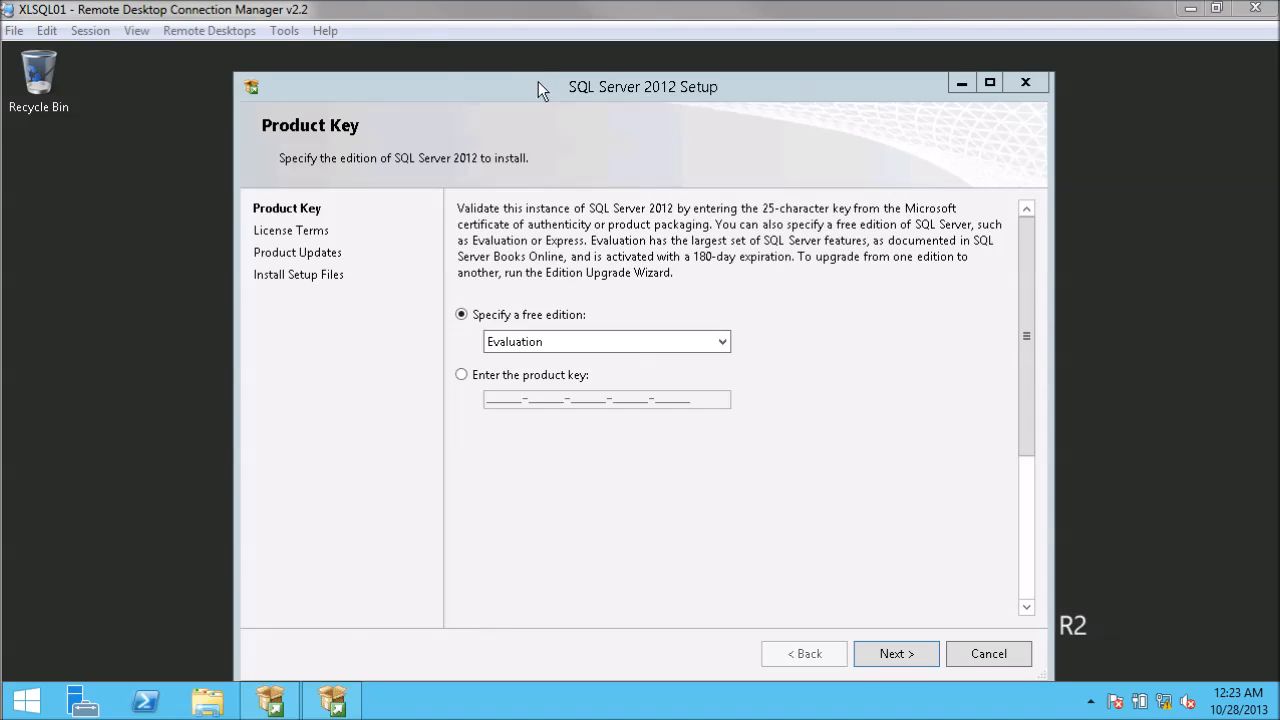
Step: Continue setup with the free Evaluation edition, accepting the license terms and proceeding past the product updates
{"action": "left_click_drag", "start_coordinate": [538, 81], "coordinate": [534, 74]}
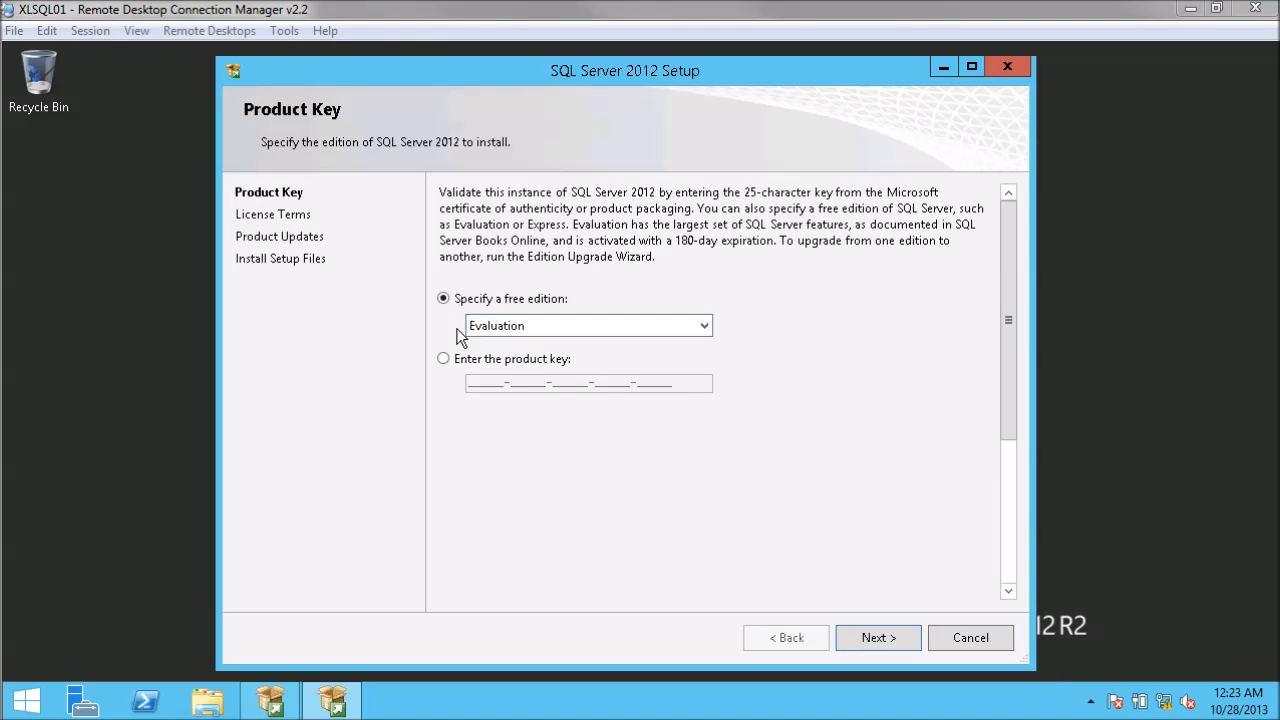
{"action": "left_click", "coordinate": [897, 635]}
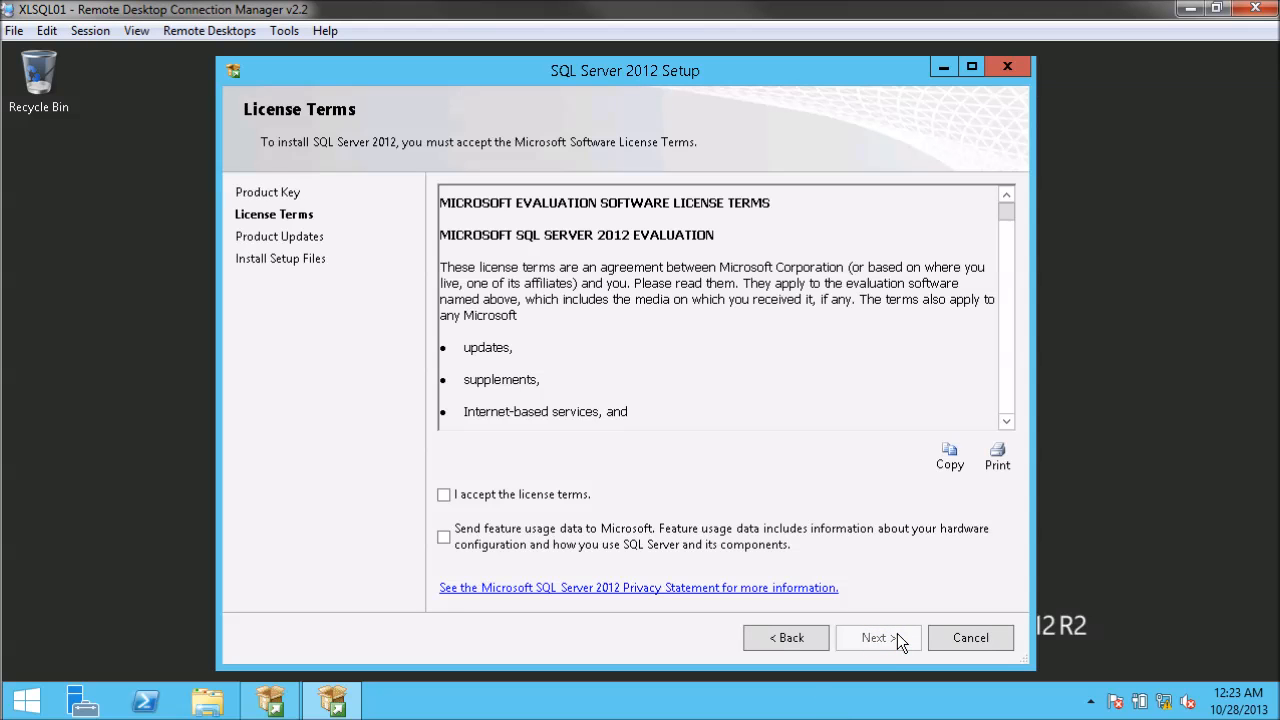
{"action": "left_click", "coordinate": [530, 494]}
{"action": "left_click", "coordinate": [880, 640]}
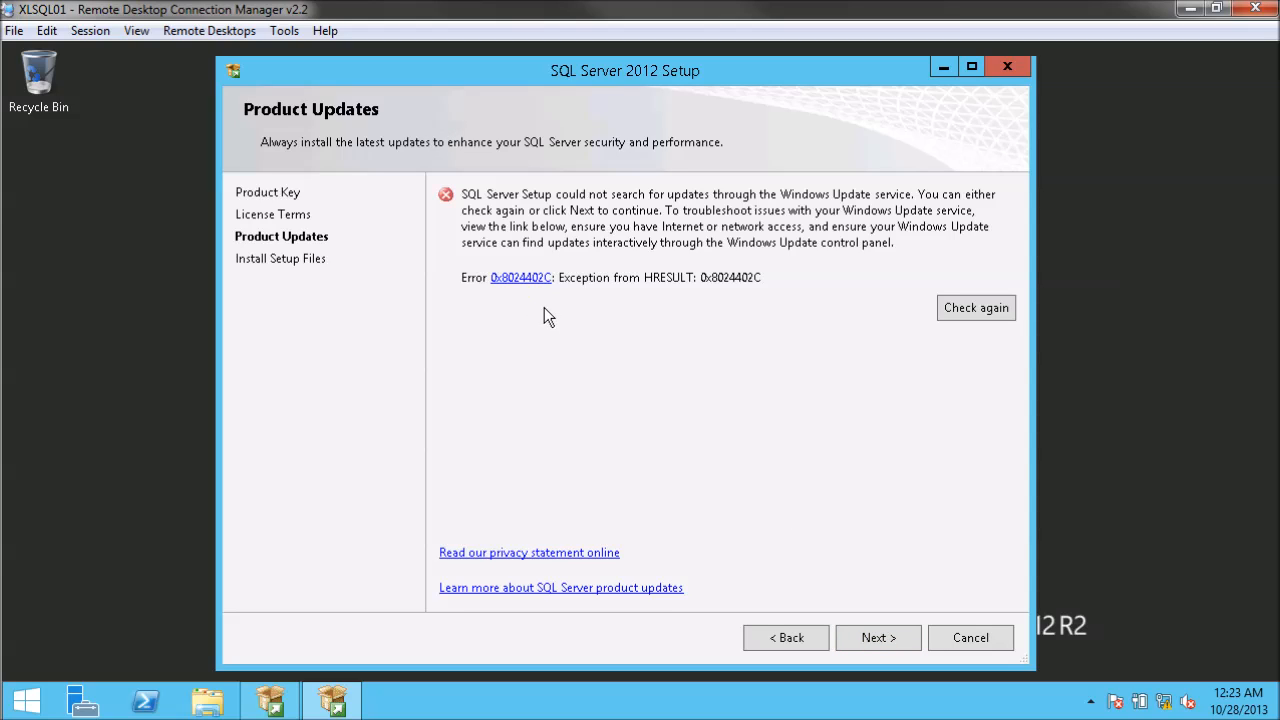
{"action": "left_click", "coordinate": [874, 640]}
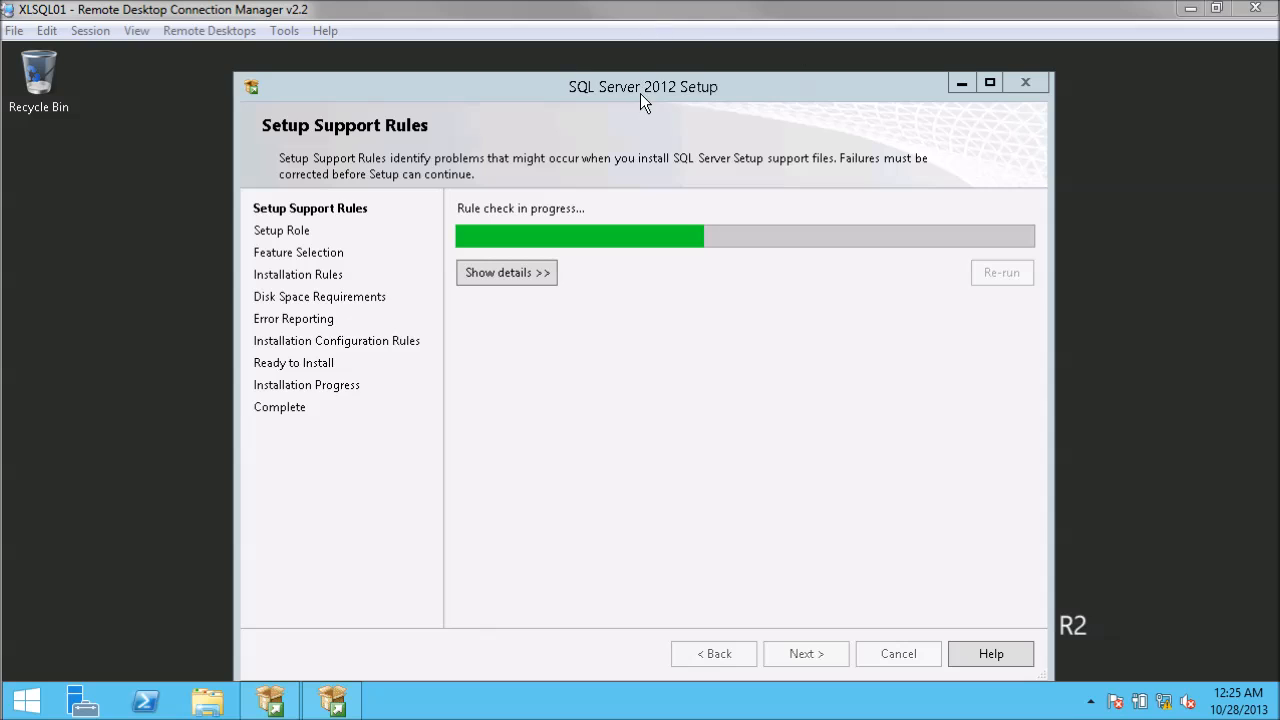
Step: Expand the rule details of the second Setup Support Rules check and proceed to the setup role
{"action": "left_click", "coordinate": [642, 88]}
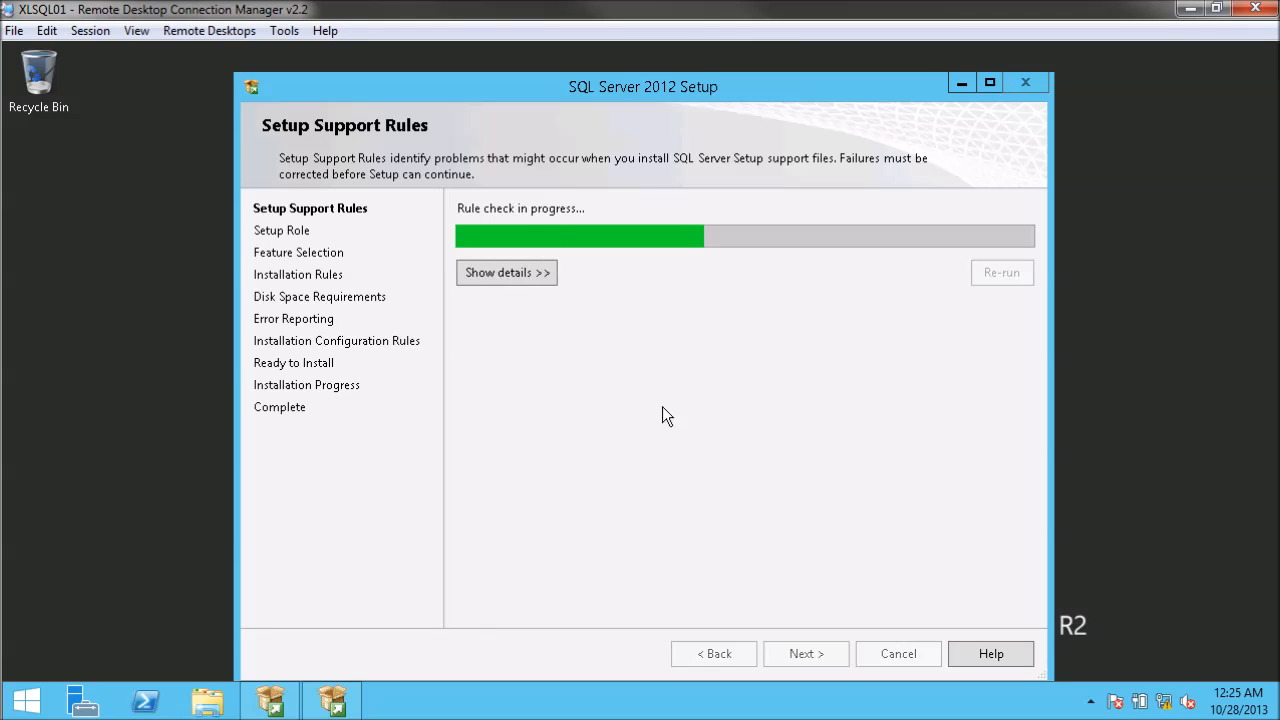
{"action": "left_click_drag", "start_coordinate": [614, 83], "coordinate": [623, 59]}
{"action": "left_click", "coordinate": [508, 258]}
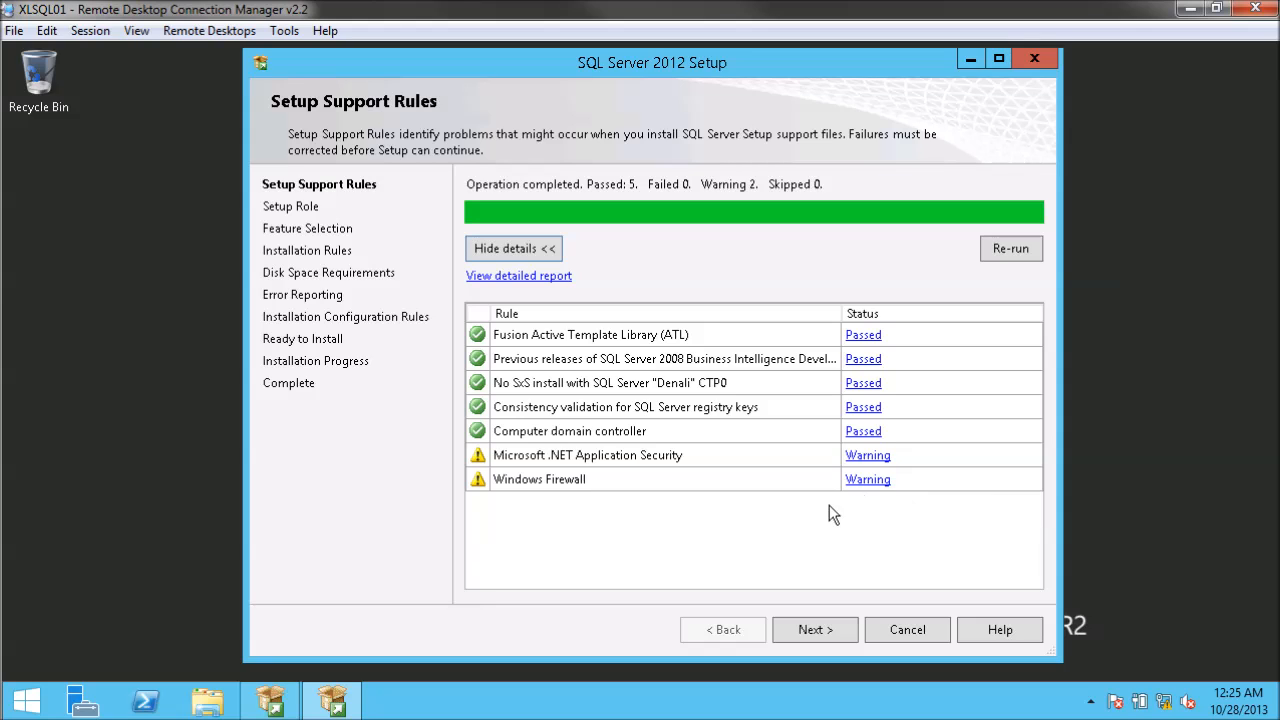
{"action": "left_click", "coordinate": [800, 632]}
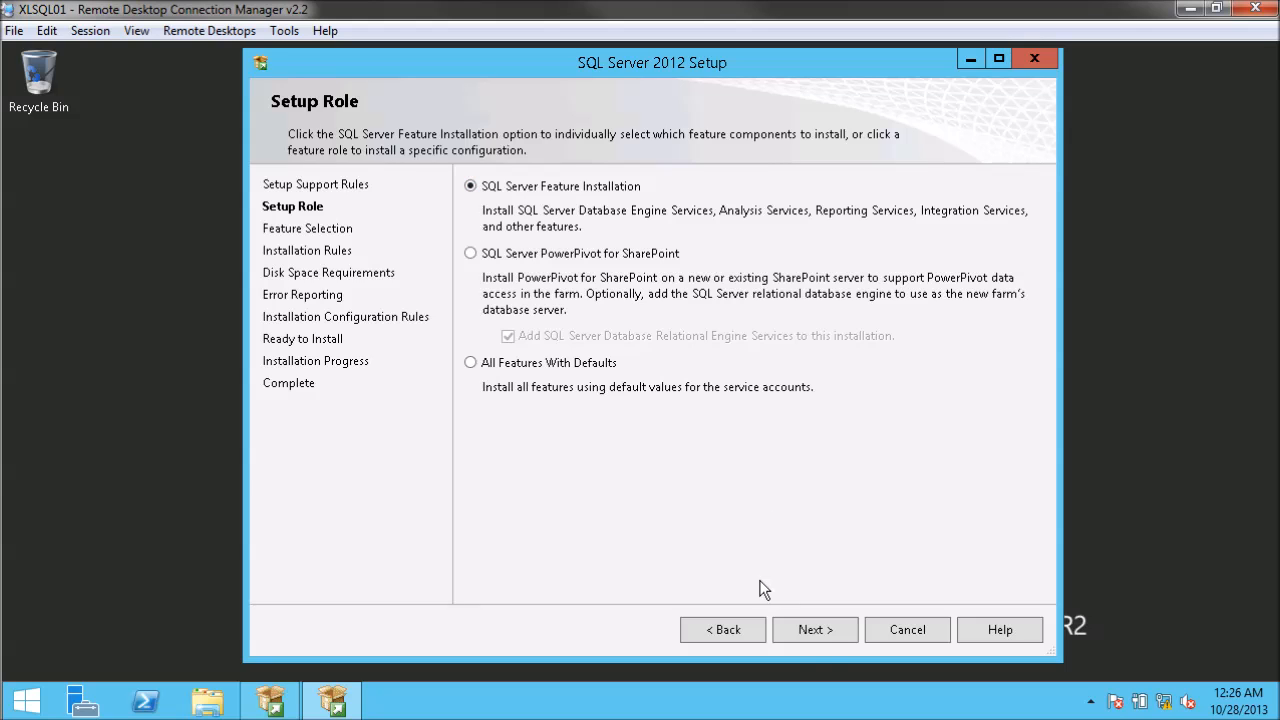
Step: Keep the SQL Server Feature Installation role and include Database Engine Services with Full-Text and Semantic Extractions for Search
{"action": "left_click", "coordinate": [816, 632]}
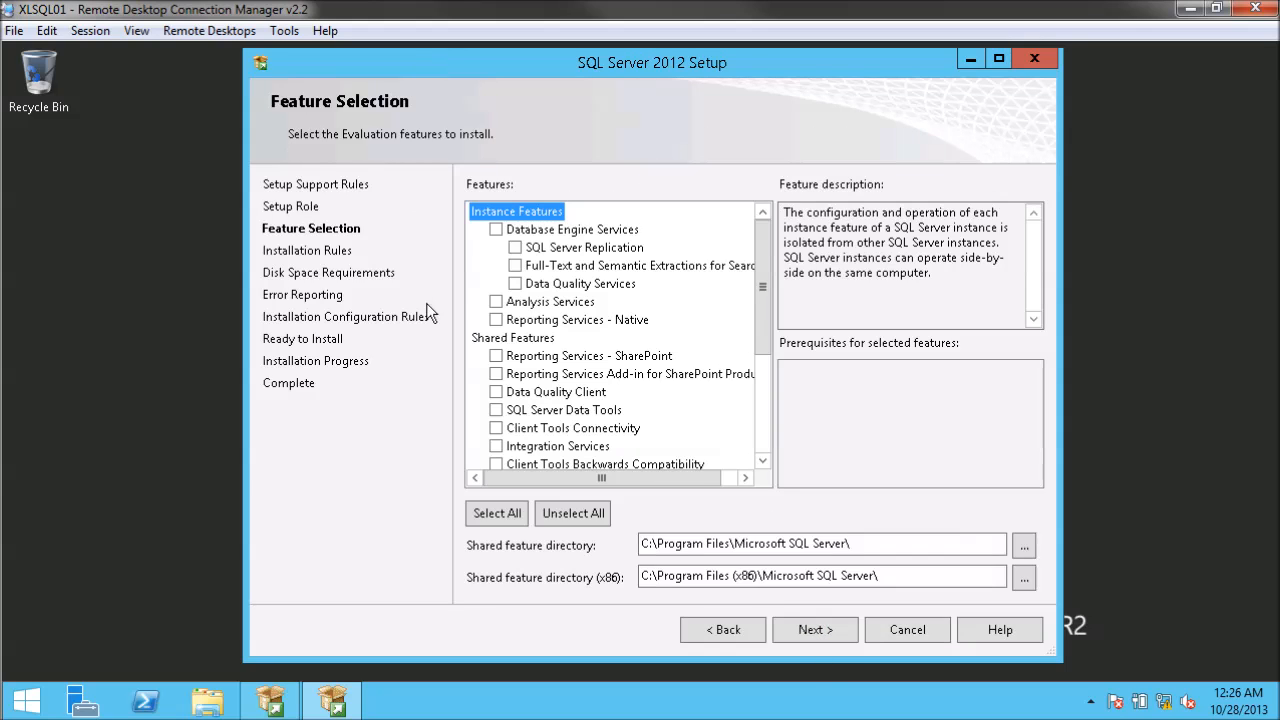
{"action": "left_click", "coordinate": [496, 230]}
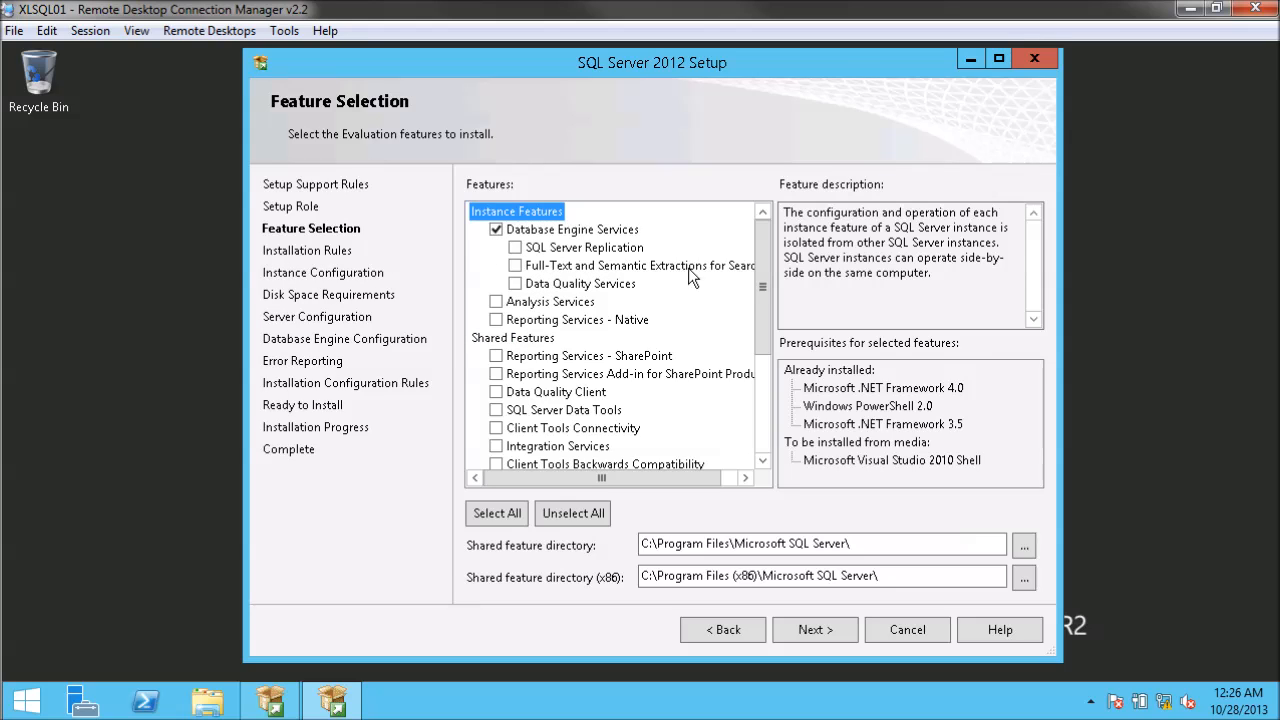
{"action": "left_click", "coordinate": [517, 268]}
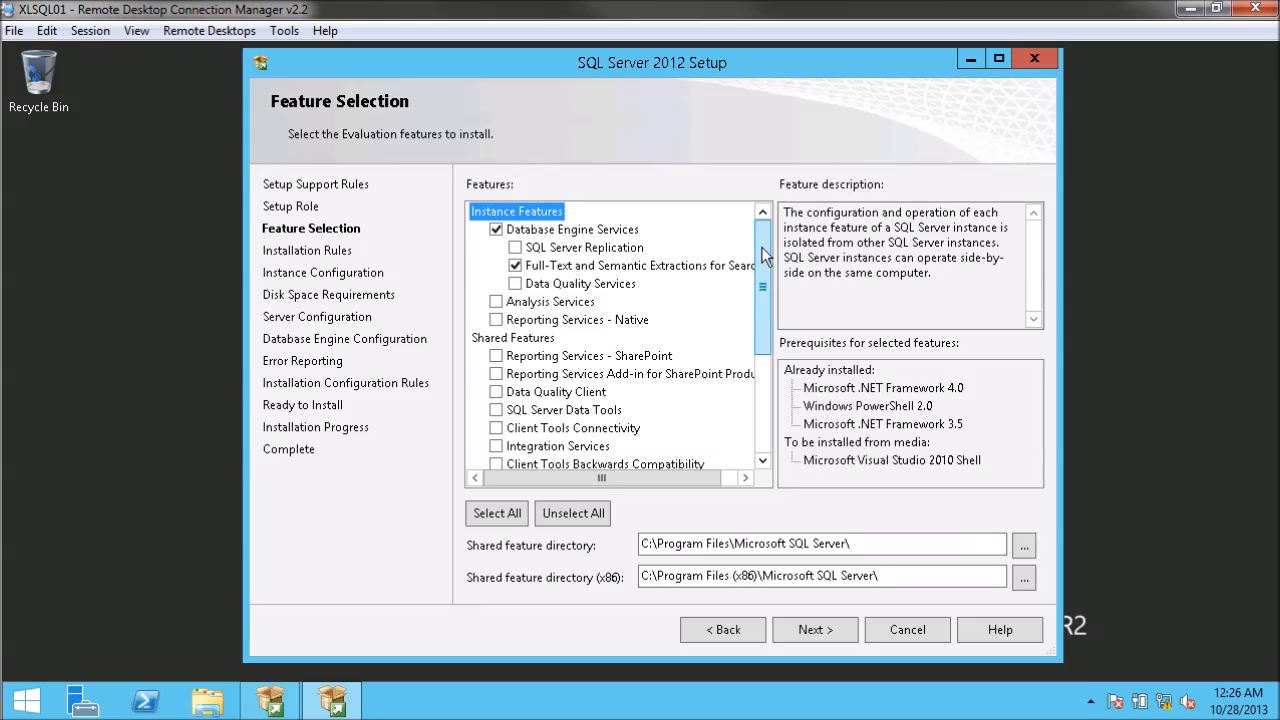
{"action": "scroll", "coordinate": [765, 255], "scroll_direction": "down", "scroll_amount": 3}
{"action": "scroll", "coordinate": [748, 350], "scroll_direction": "up", "scroll_amount": 4}
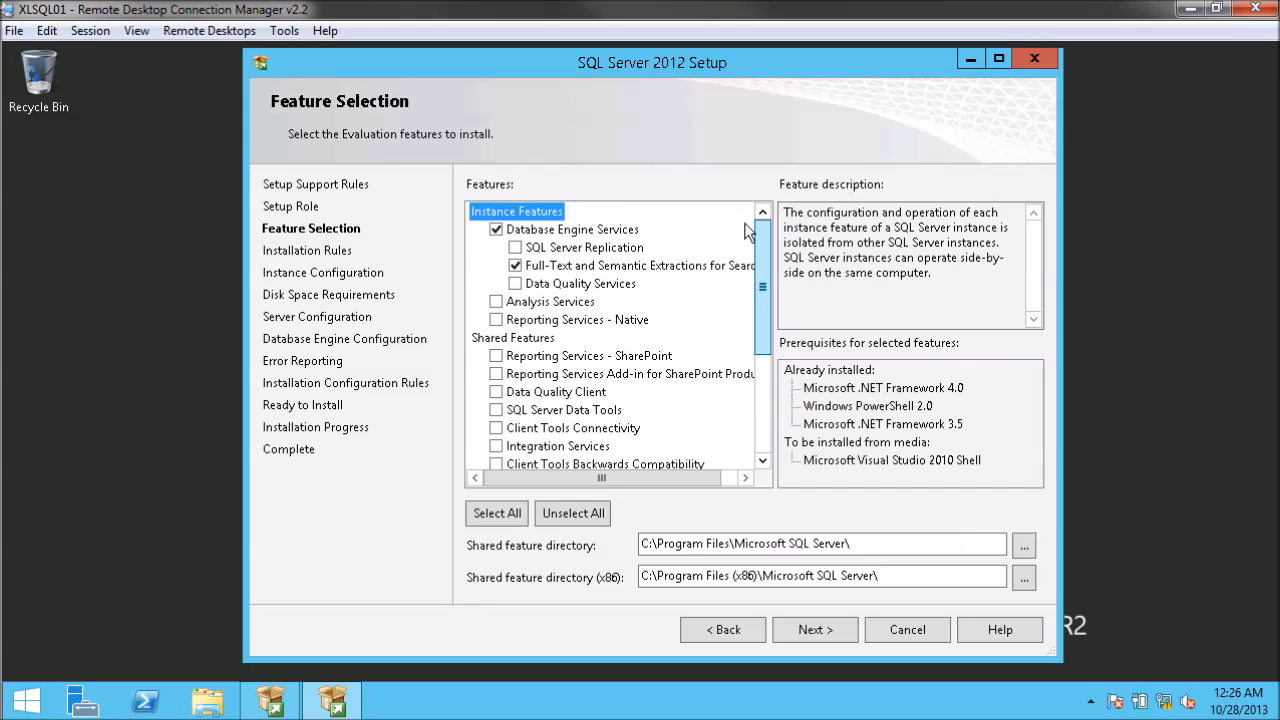
{"action": "scroll", "coordinate": [740, 355], "scroll_direction": "down", "scroll_amount": 2}
{"action": "scroll", "coordinate": [740, 355], "scroll_direction": "down", "scroll_amount": 2}
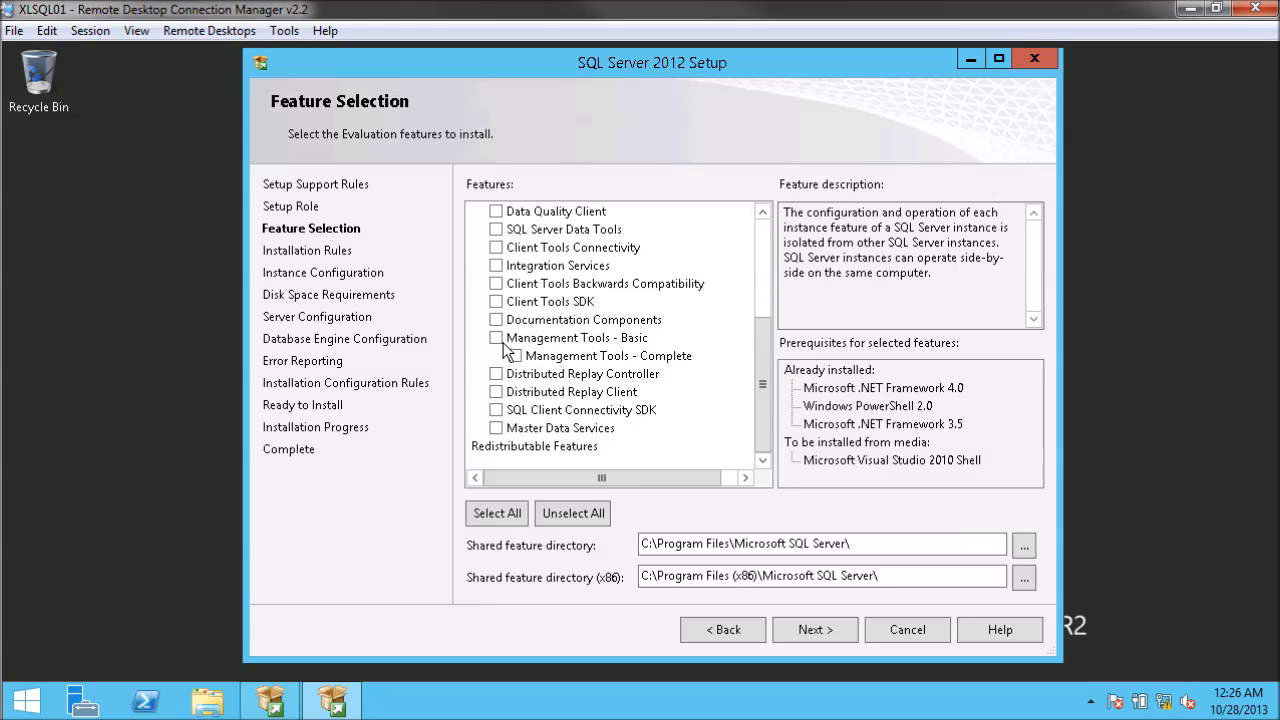
{"action": "left_click", "coordinate": [820, 628]}
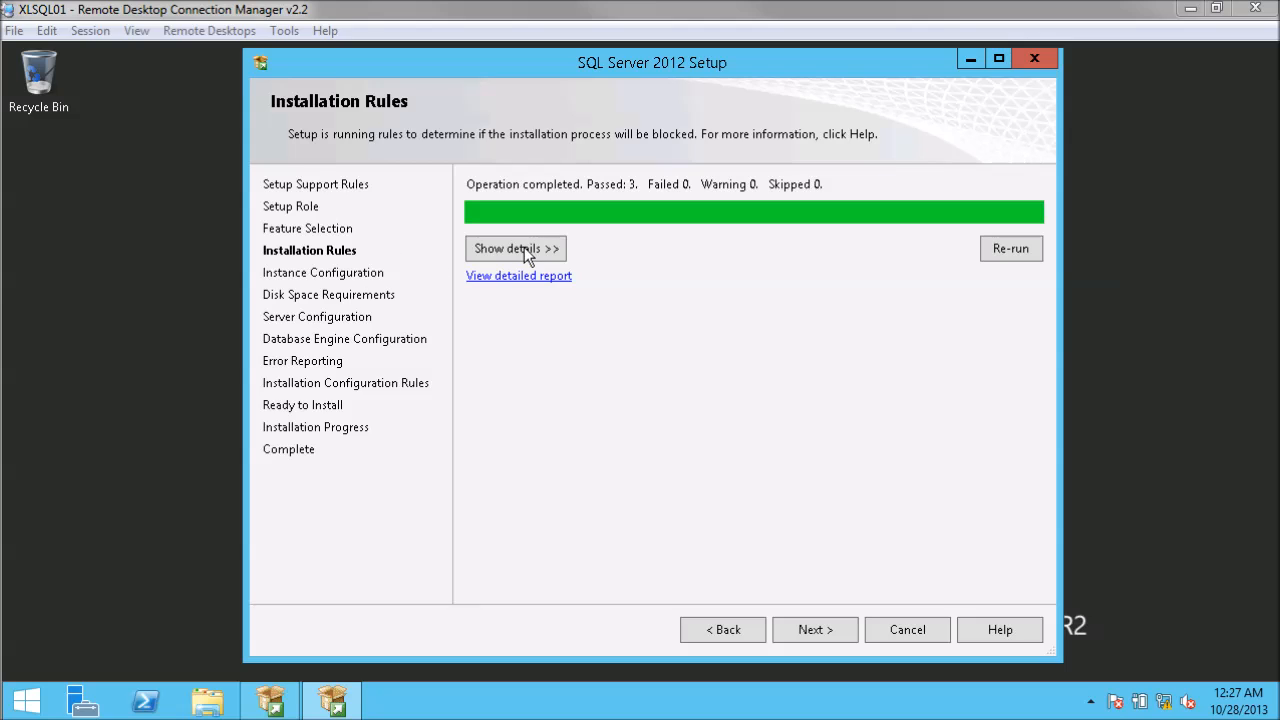
Step: Review the installation rule details and proceed with the default MSSQLSERVER instance through the disk space summary to Server Configuration
{"action": "left_click", "coordinate": [522, 250]}
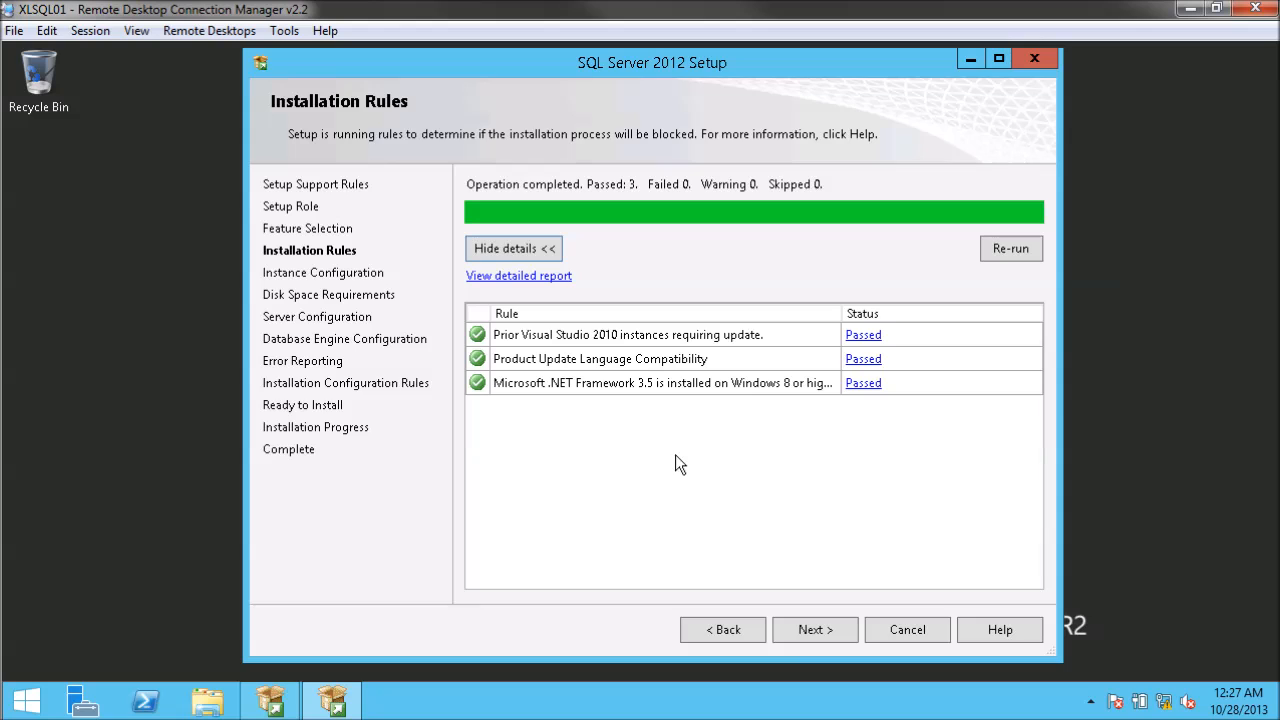
{"action": "left_click", "coordinate": [838, 628]}
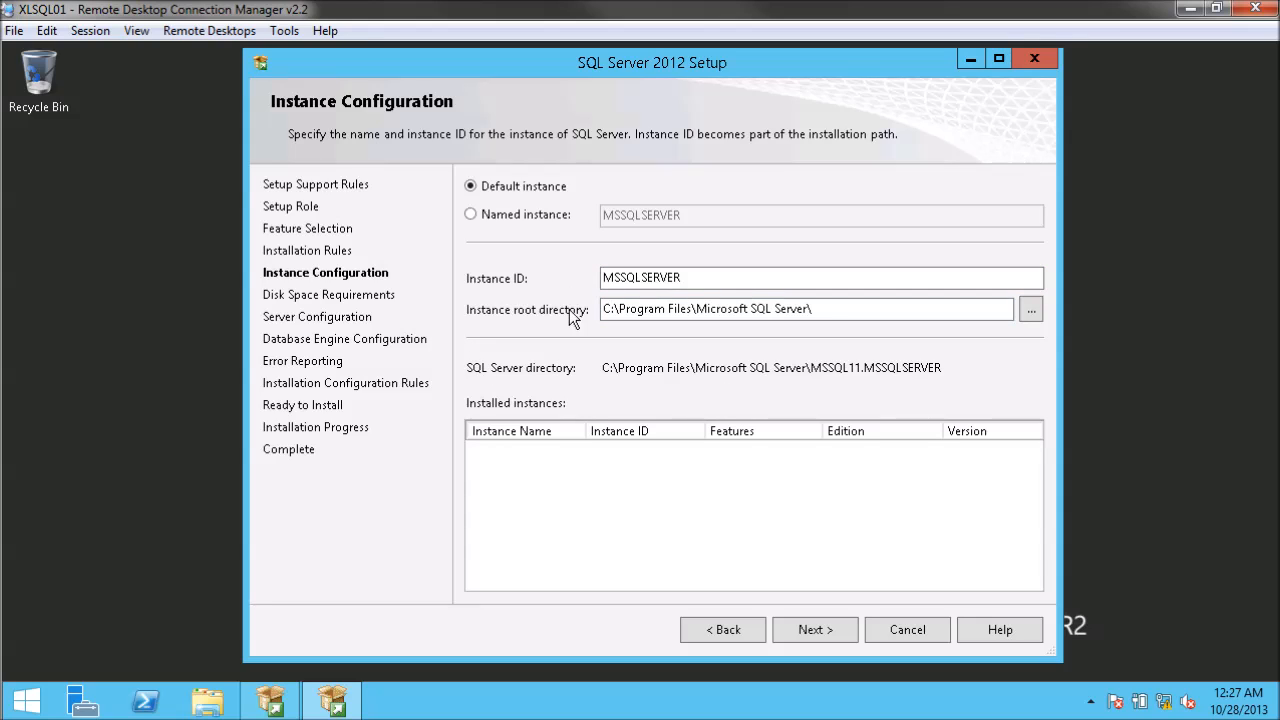
{"action": "left_click", "coordinate": [821, 622]}
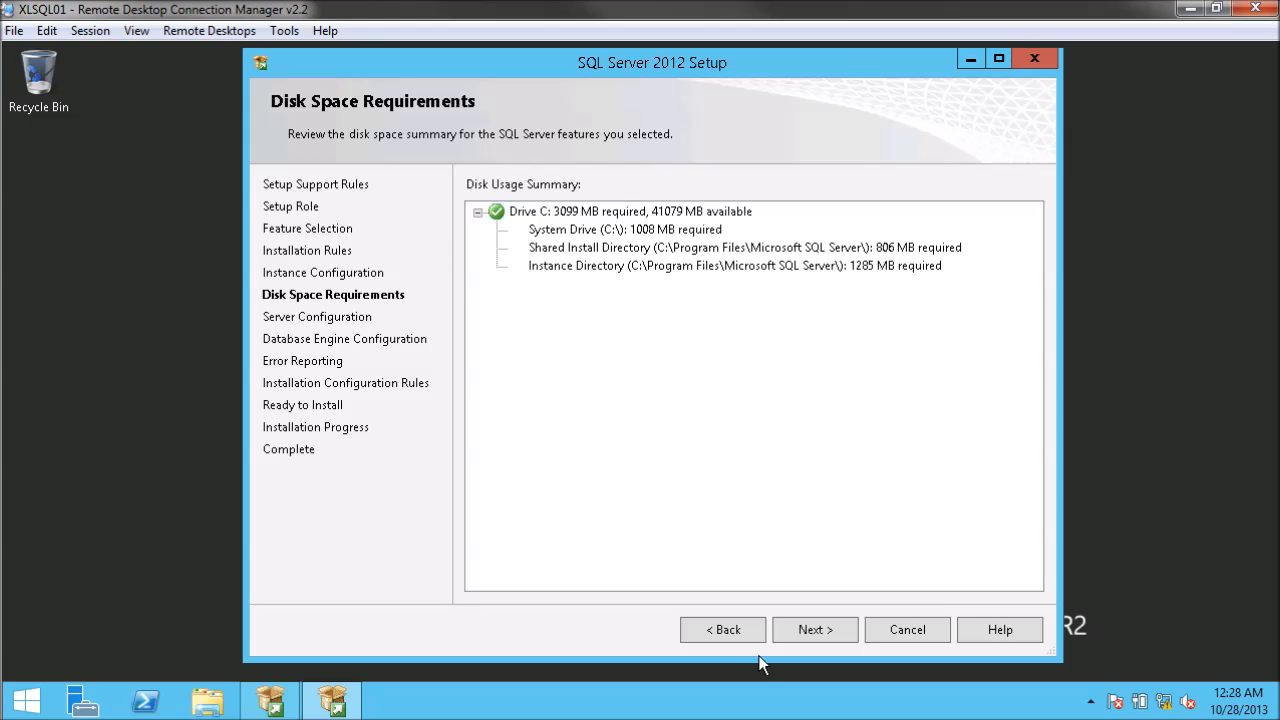
{"action": "left_click", "coordinate": [822, 628]}
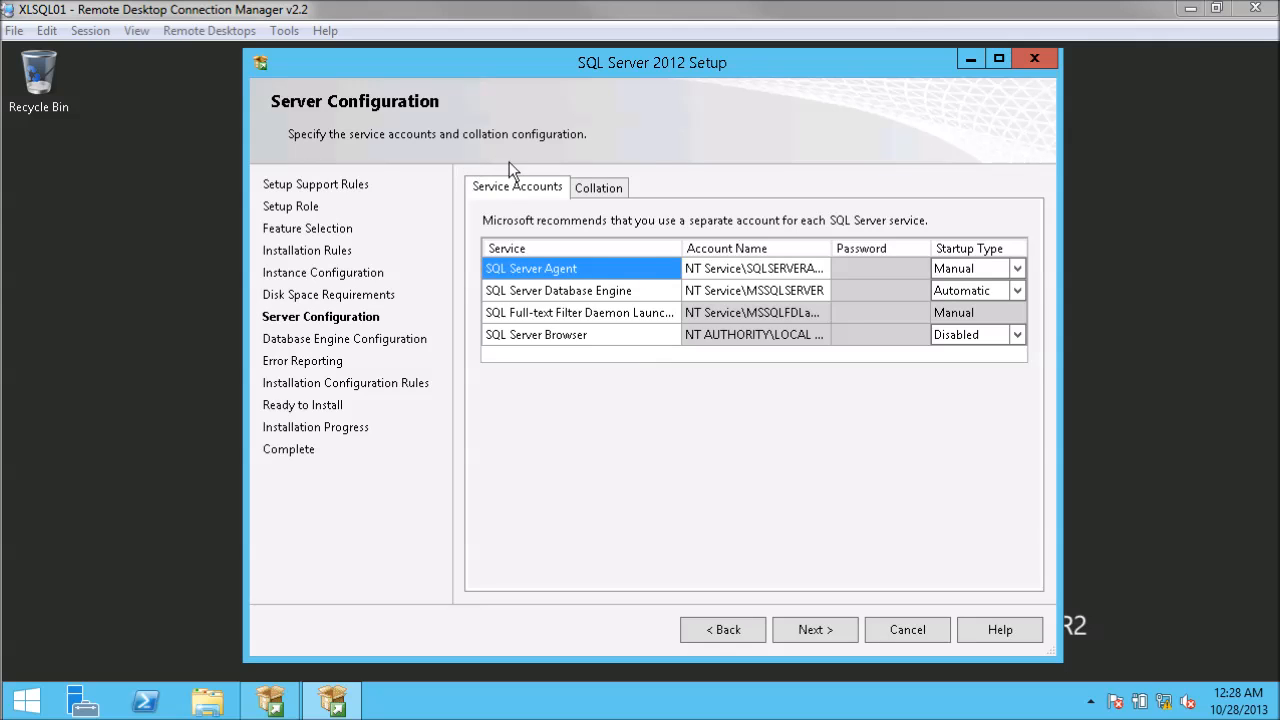
Step: Assign the SQL Server Agent service the account xlab\svc_sqlserver, enter the account password, and set its startup type to Automatic
{"action": "left_click", "coordinate": [722, 269]}
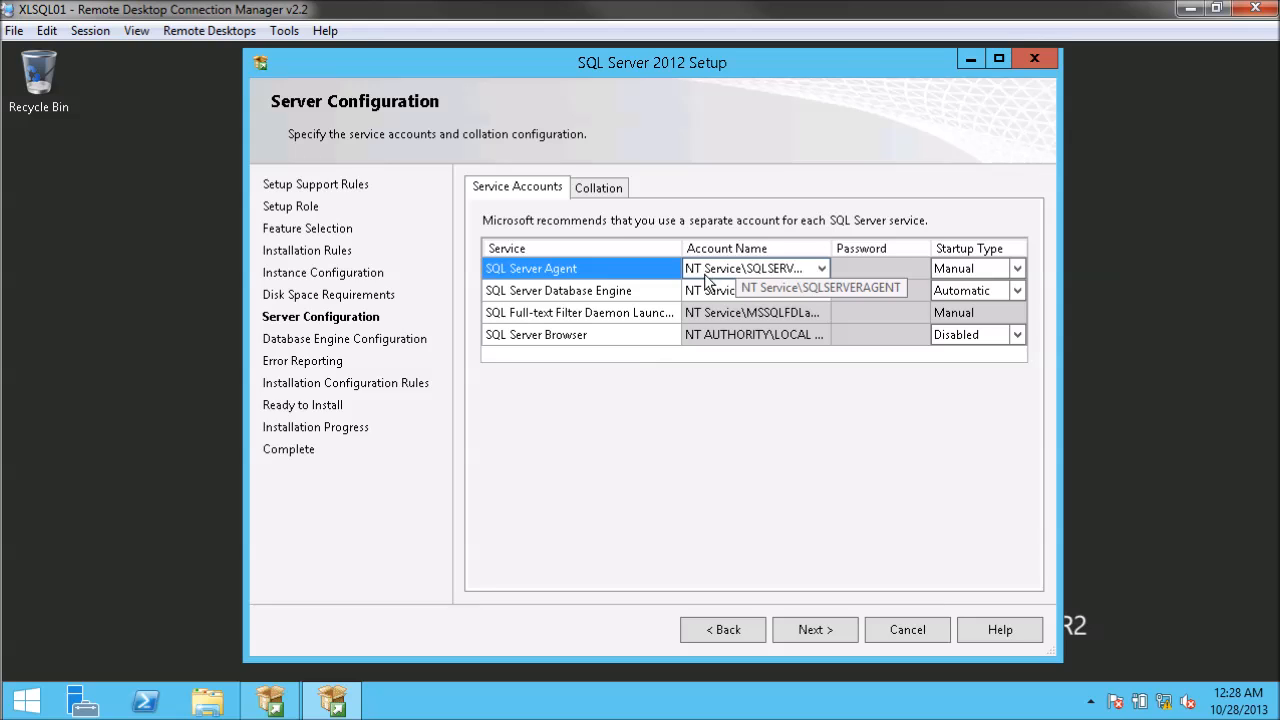
{"action": "left_click", "coordinate": [773, 269]}
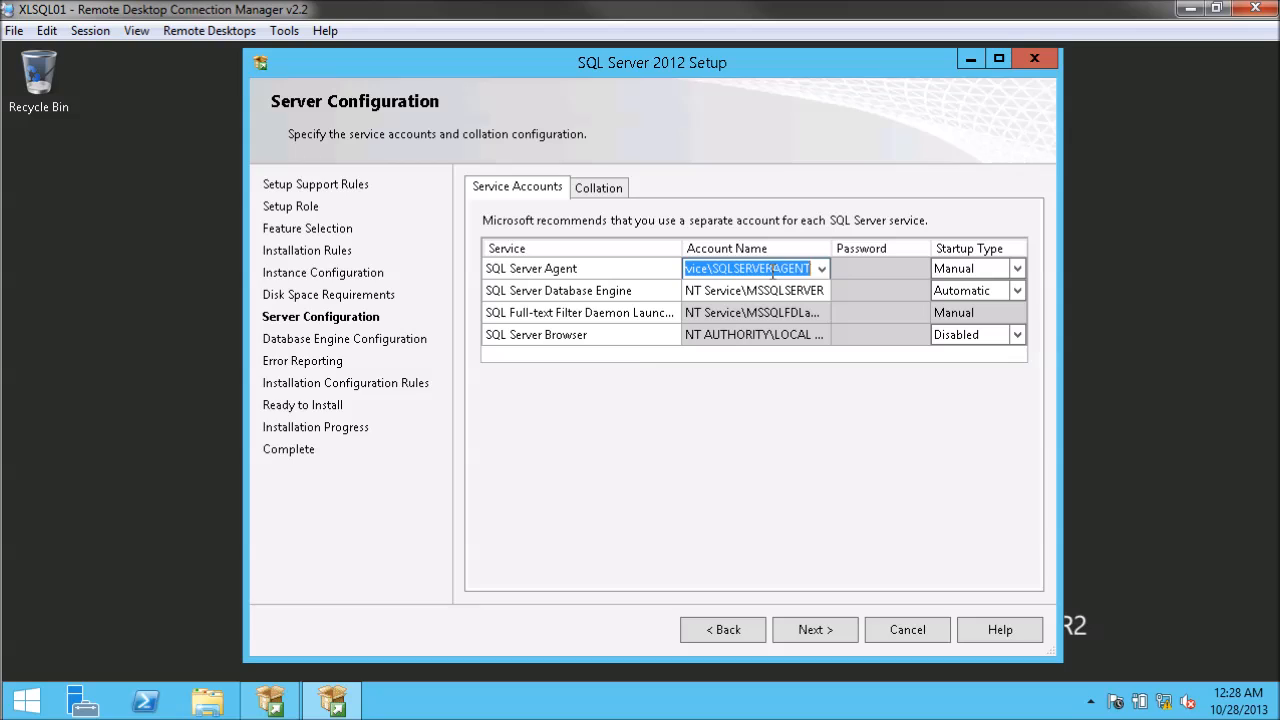
{"action": "type", "text": "xlab\\svc"}
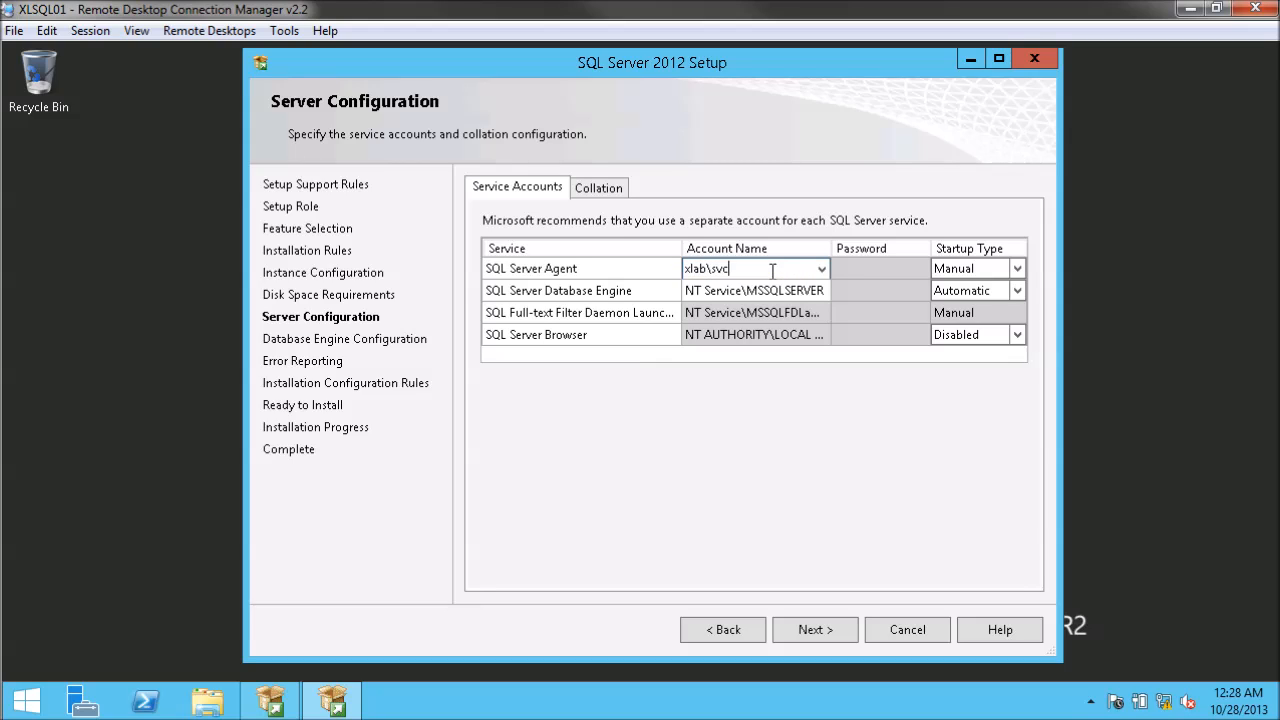
{"action": "type", "text": "_sqlserver"}
{"action": "key", "text": "Tab"}
{"action": "type", "text": "********"}
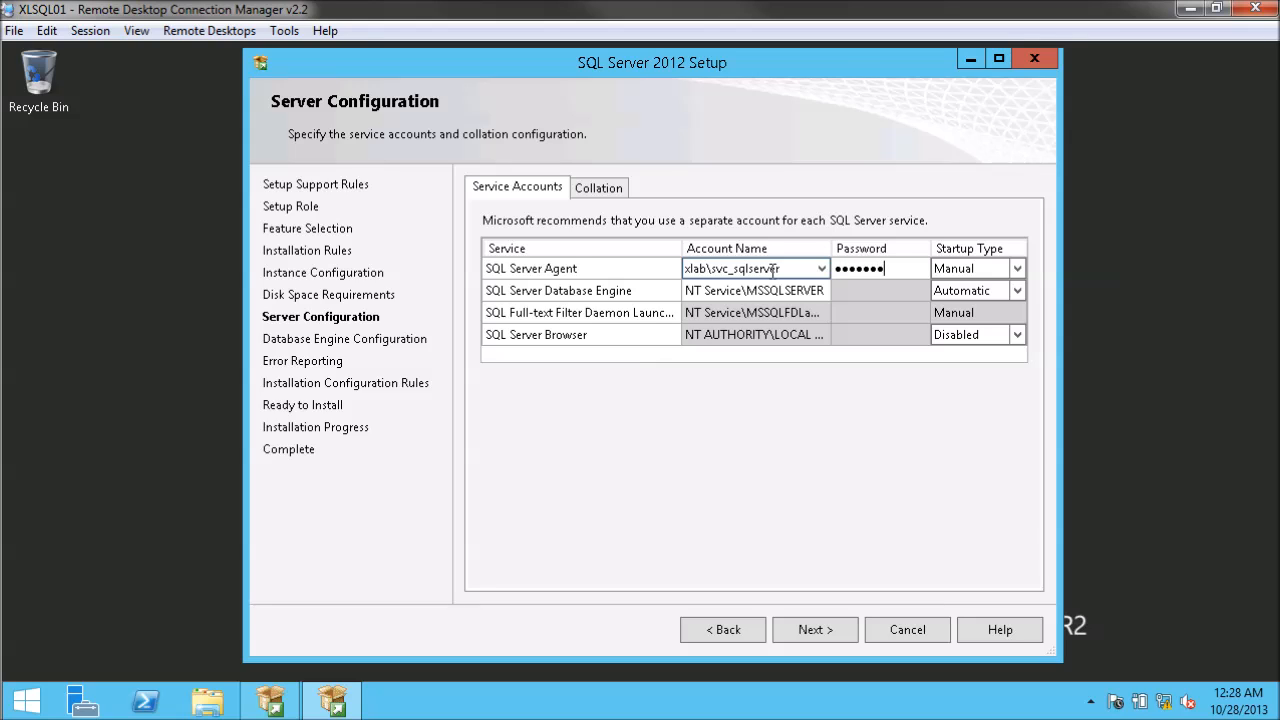
{"action": "left_click", "coordinate": [1003, 270]}
{"action": "left_click", "coordinate": [1017, 265]}
{"action": "left_click", "coordinate": [965, 289]}
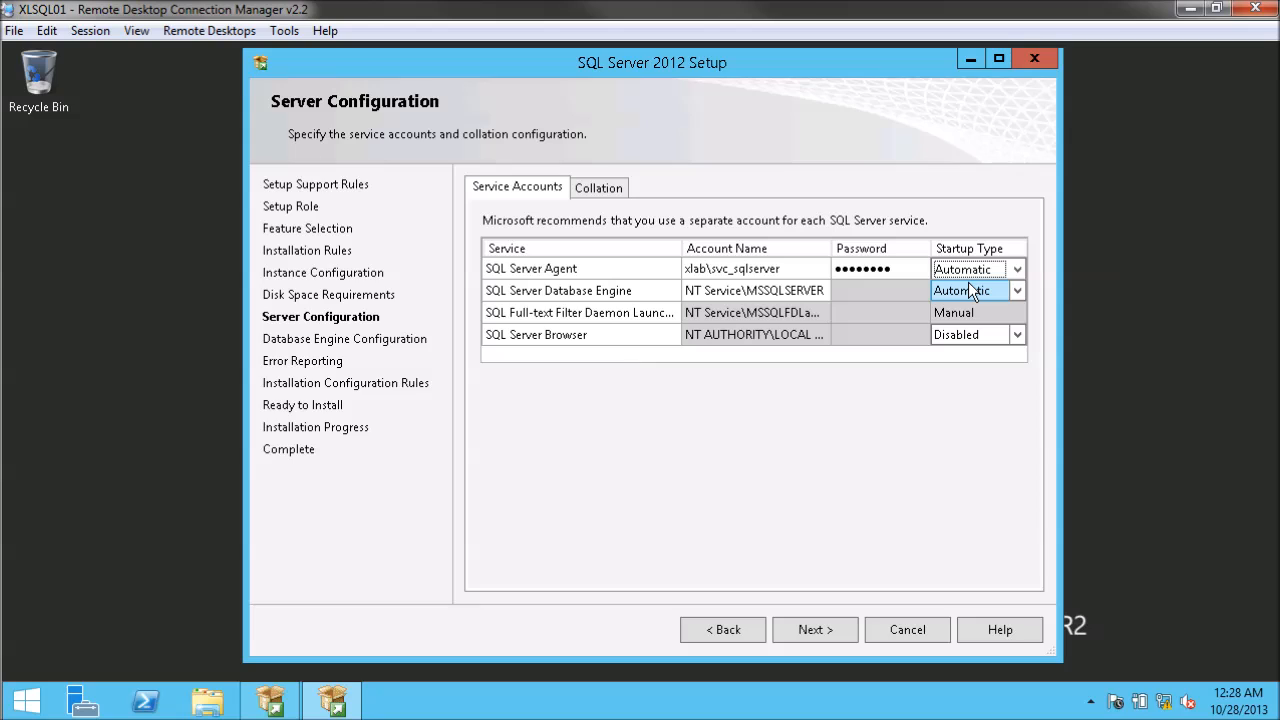
Step: Assign the SQL Server Database Engine service the account xlab\svc_sqlserver and enter the account password
{"action": "left_click", "coordinate": [772, 292]}
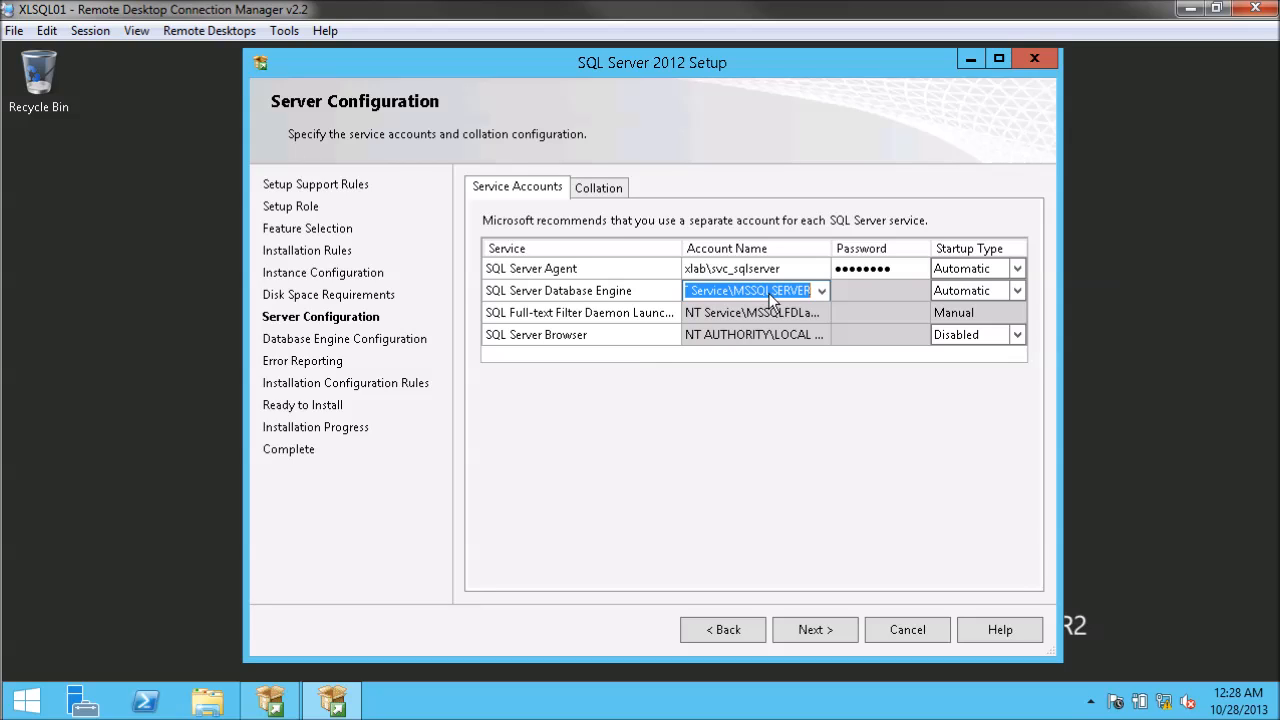
{"action": "type", "text": "xlab\\sv"}
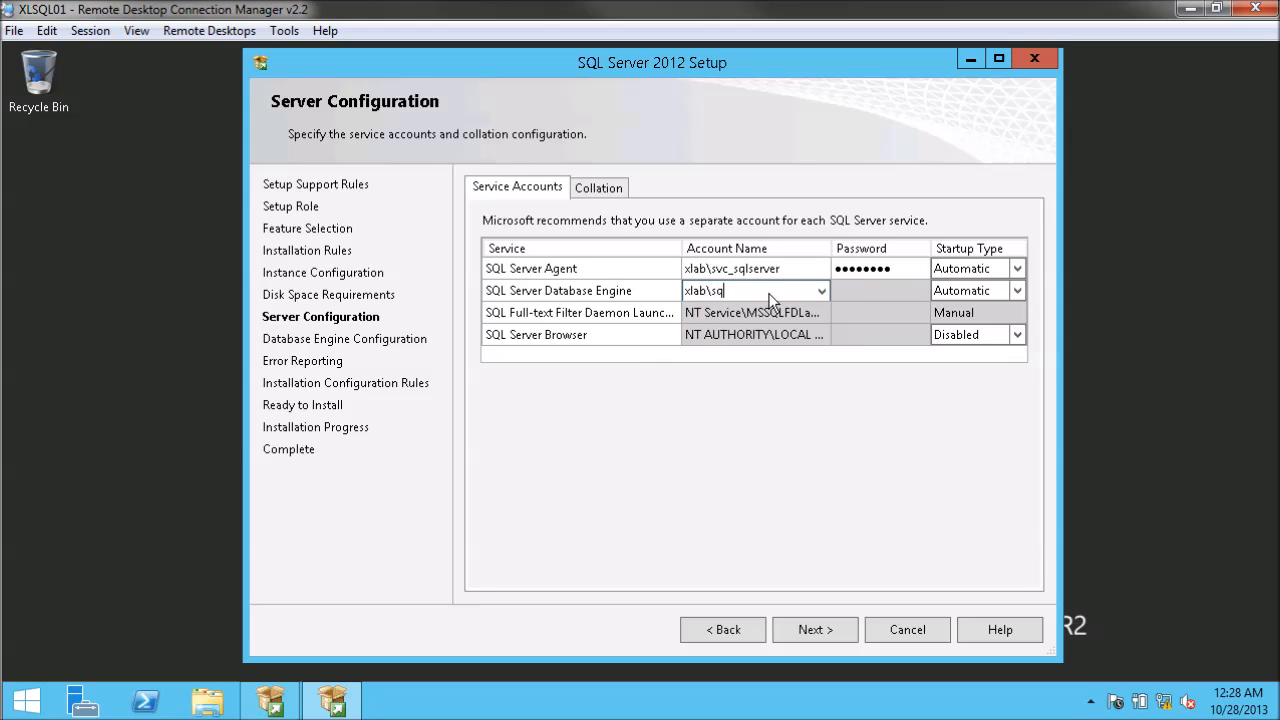
{"action": "type", "text": "c_sqlserver"}
{"action": "key", "text": "Tab"}
{"action": "type", "text": "********"}
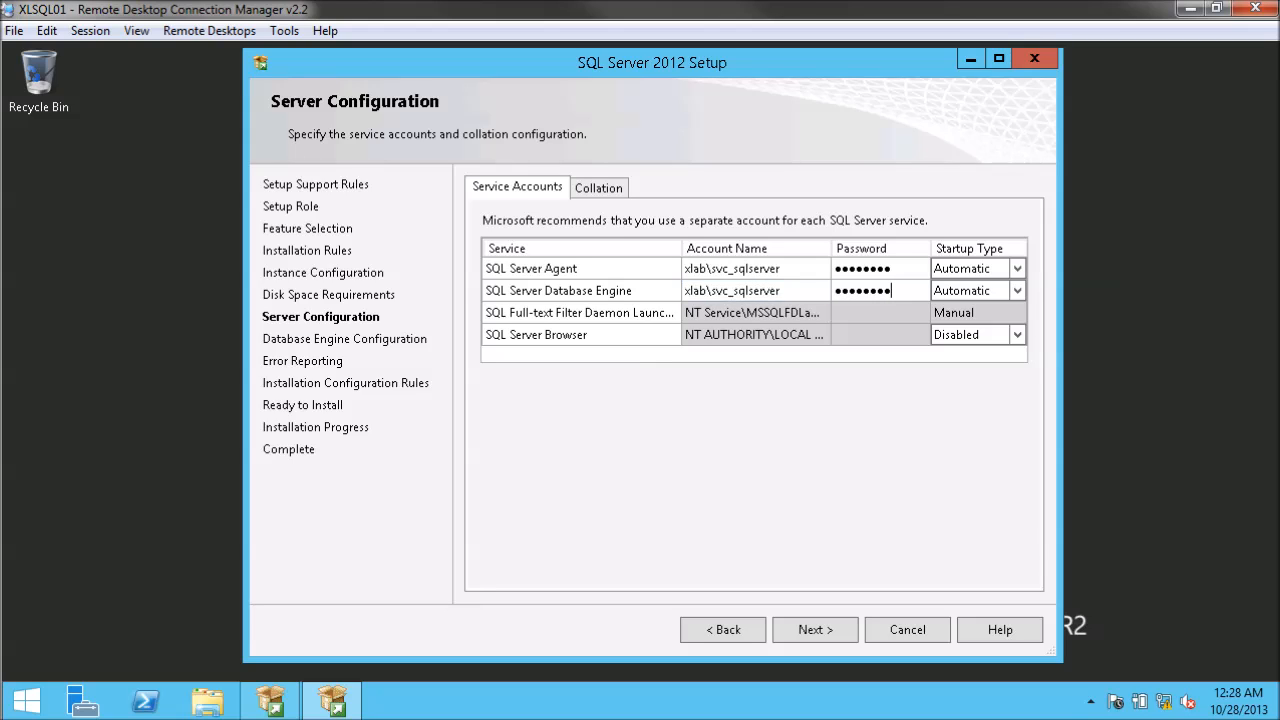
Step: Examine the collation name and its description for the Database Engine in the server configuration
{"action": "left_click", "coordinate": [595, 189]}
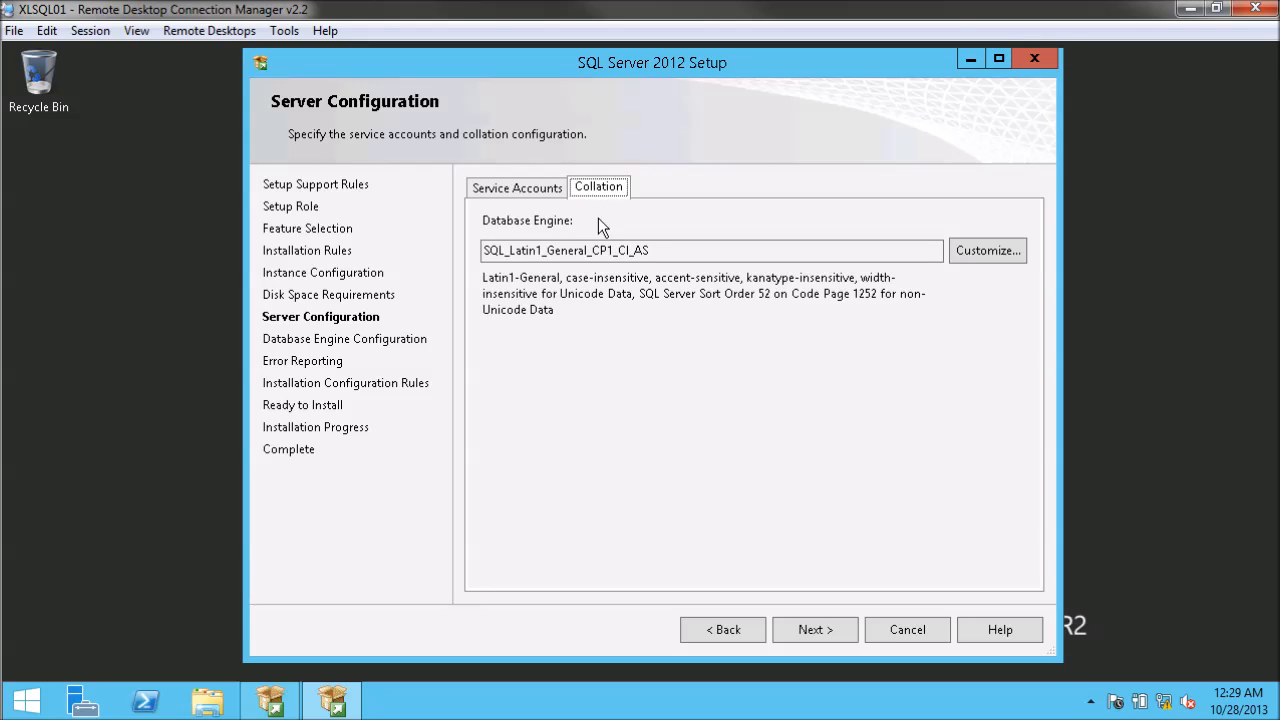
{"action": "left_click_drag", "start_coordinate": [660, 250], "coordinate": [474, 263]}
{"action": "key", "text": "shift+Right"}
{"action": "key", "text": "shift+Right"}
{"action": "key", "text": "shift+Right"}
{"action": "key", "text": "shift+Right"}
{"action": "key", "text": "shift+Right"}
{"action": "key", "text": "shift+Right"}
{"action": "key", "text": "shift+Right"}
{"action": "key", "text": "shift+Right"}
{"action": "key", "text": "shift+Right"}
{"action": "key", "text": "shift+Right"}
{"action": "key", "text": "shift+Right"}
{"action": "key", "text": "shift+Right"}
{"action": "key", "text": "shift+Right"}
{"action": "key", "text": "shift+Right"}
{"action": "key", "text": "shift+Right"}
{"action": "key", "text": "shift+Right"}
{"action": "key", "text": "shift+Right"}
{"action": "key", "text": "shift+Right"}
{"action": "key", "text": "shift+Right"}
{"action": "key", "text": "shift+Right"}
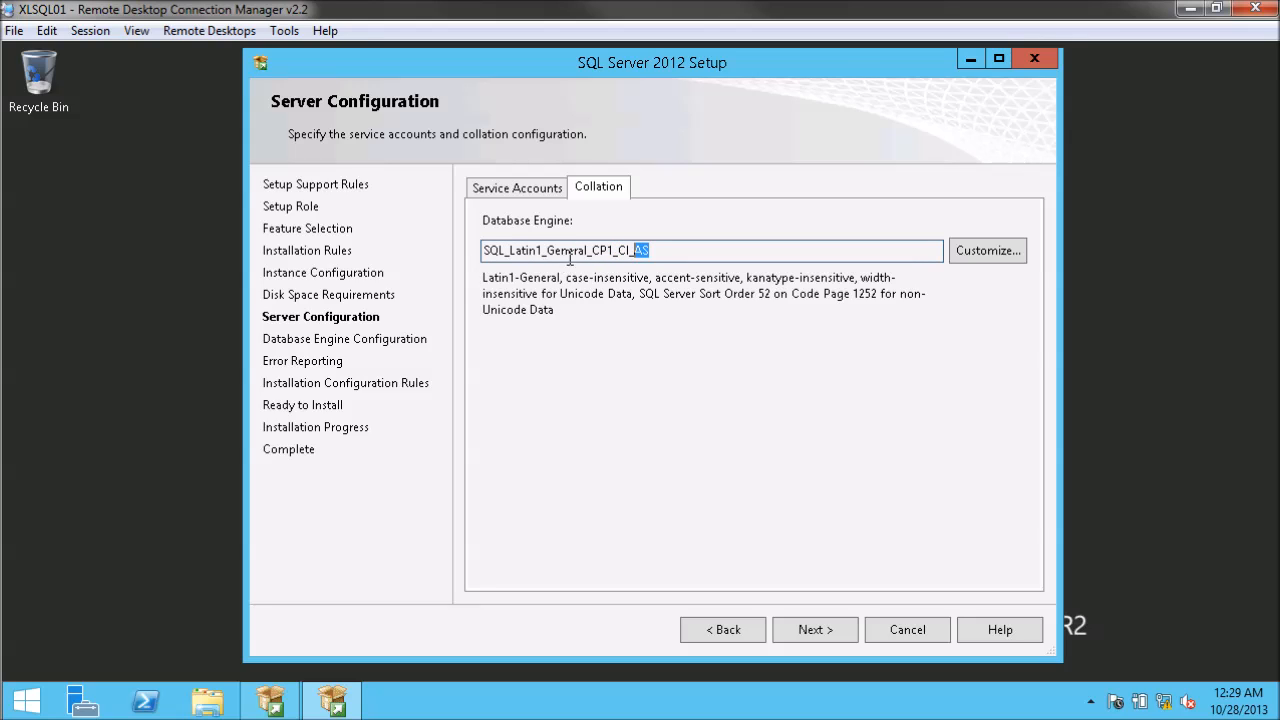
{"action": "left_click", "coordinate": [665, 253]}
{"action": "left_click_drag", "start_coordinate": [484, 250], "coordinate": [674, 246]}
{"action": "left_click", "coordinate": [674, 243]}
{"action": "left_click_drag", "start_coordinate": [655, 251], "coordinate": [424, 268]}
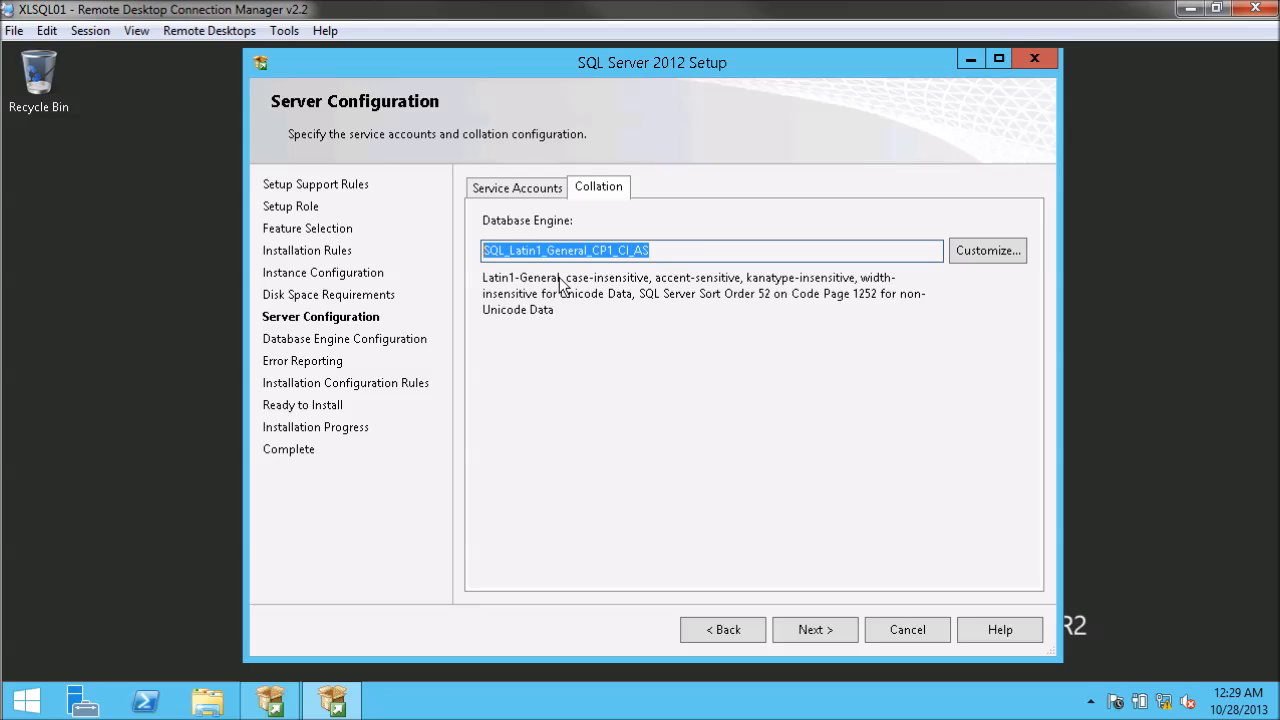
{"action": "left_click", "coordinate": [625, 250]}
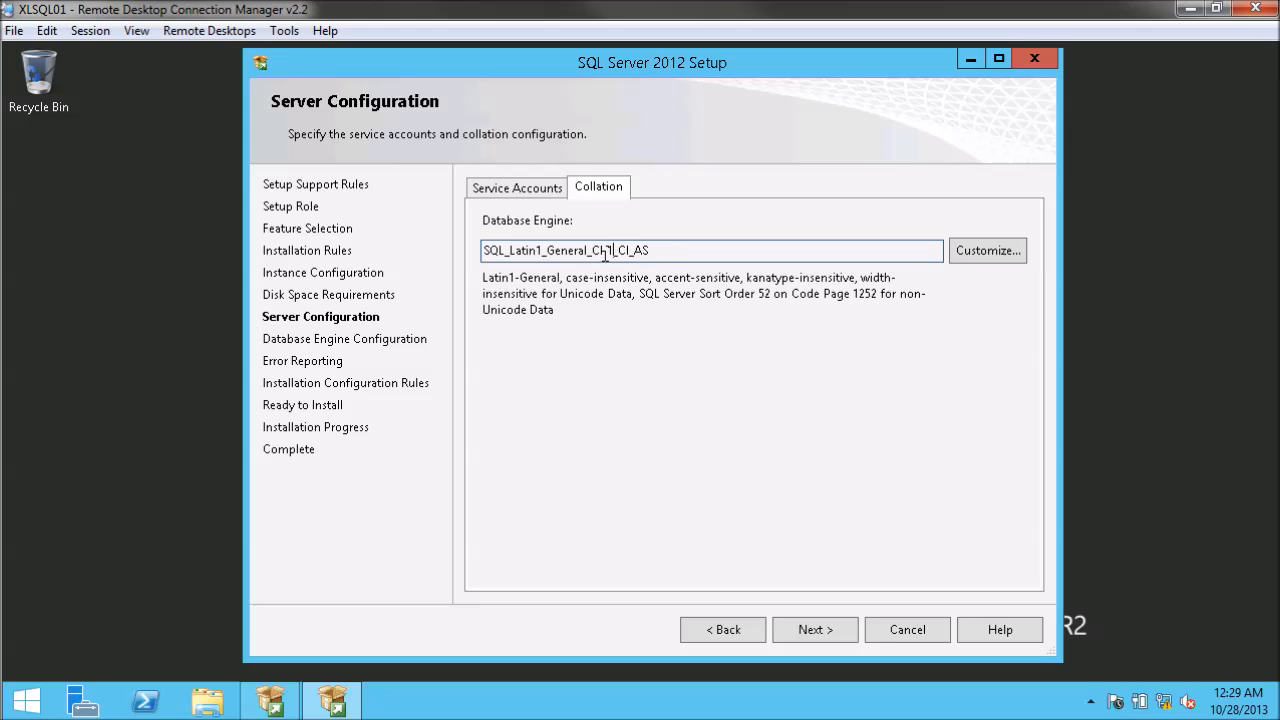
Step: Proceed to Database Engine Configuration, keep Windows authentication mode, and add the current user as a SQL Server administrator
{"action": "left_click", "coordinate": [497, 192]}
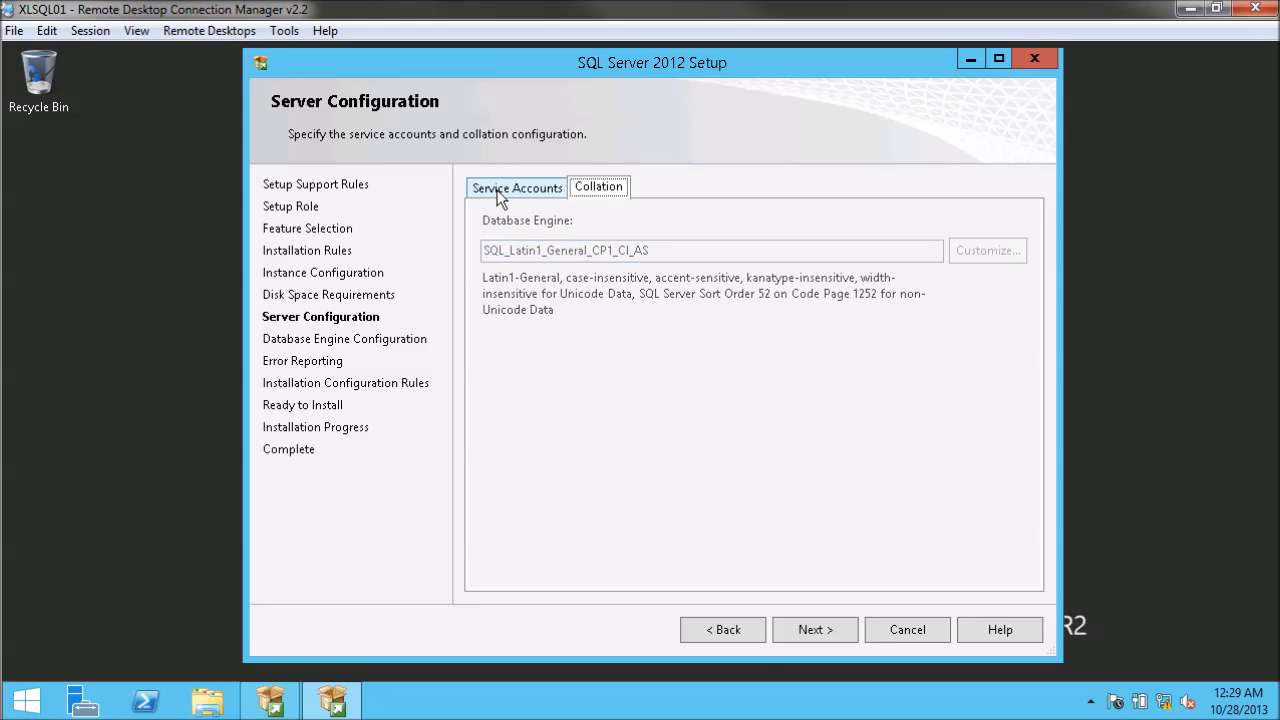
{"action": "left_click", "coordinate": [786, 636]}
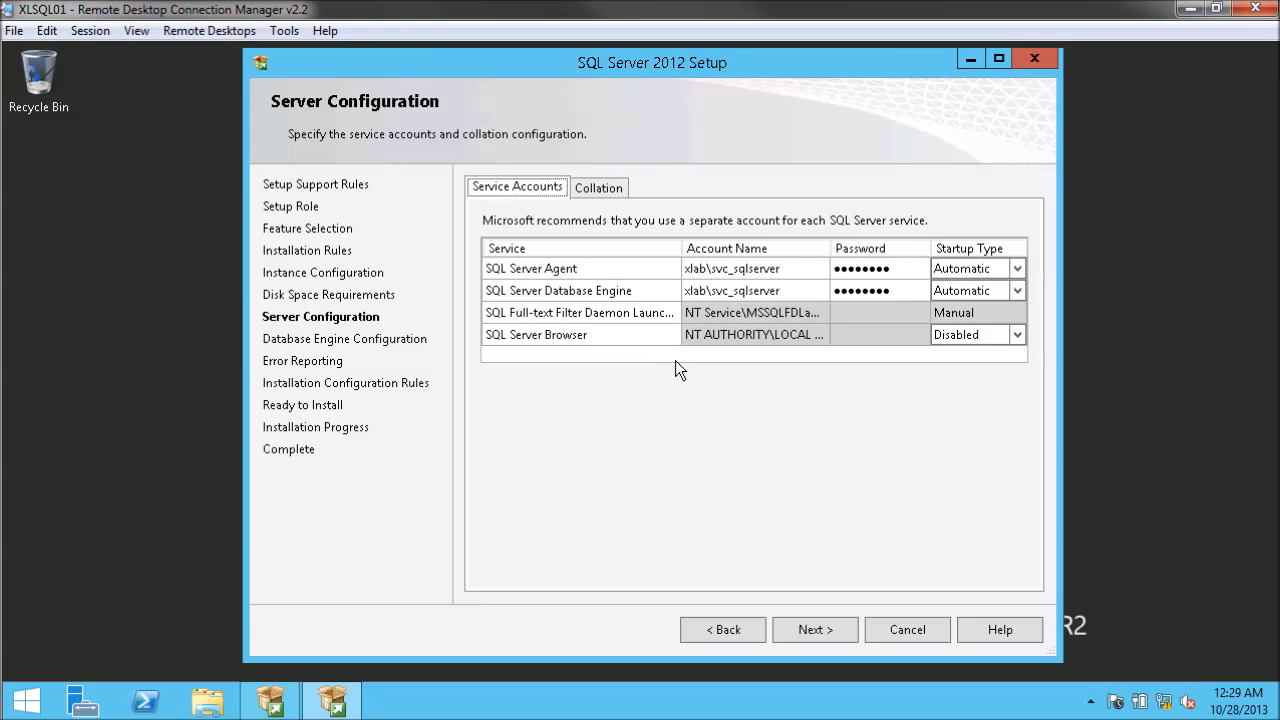
{"action": "left_click", "coordinate": [800, 629]}
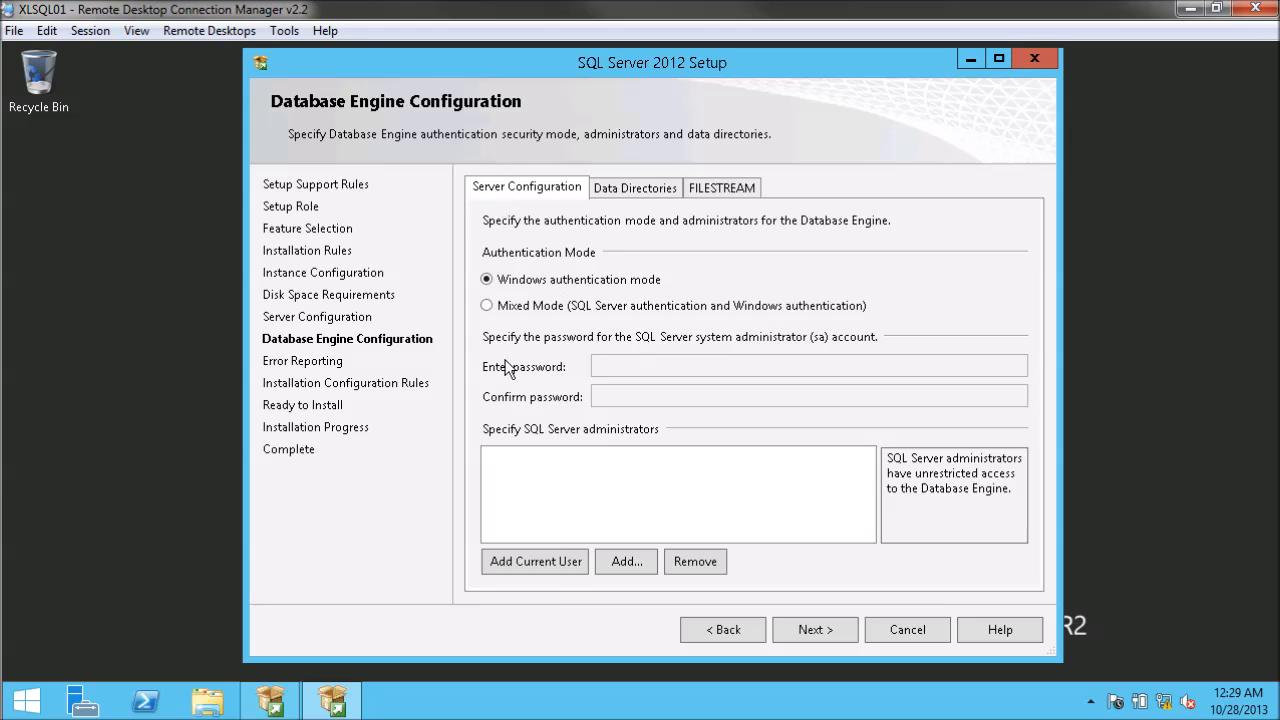
{"action": "left_click", "coordinate": [551, 567]}
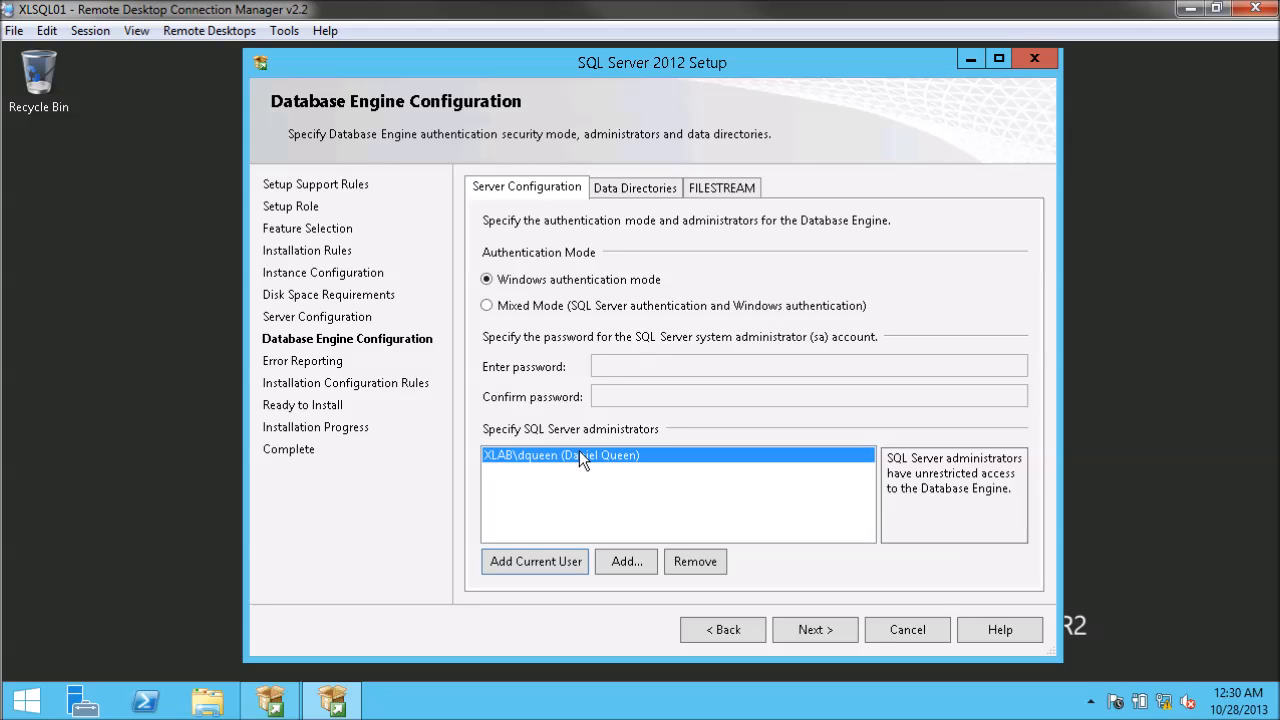
Step: Set the Database Engine's data root directory to G:\Program Files\Microsoft SQL Server\
{"action": "left_click", "coordinate": [645, 189]}
{"action": "left_click_drag", "start_coordinate": [652, 224], "coordinate": [593, 226]}
{"action": "type", "text": "G"}
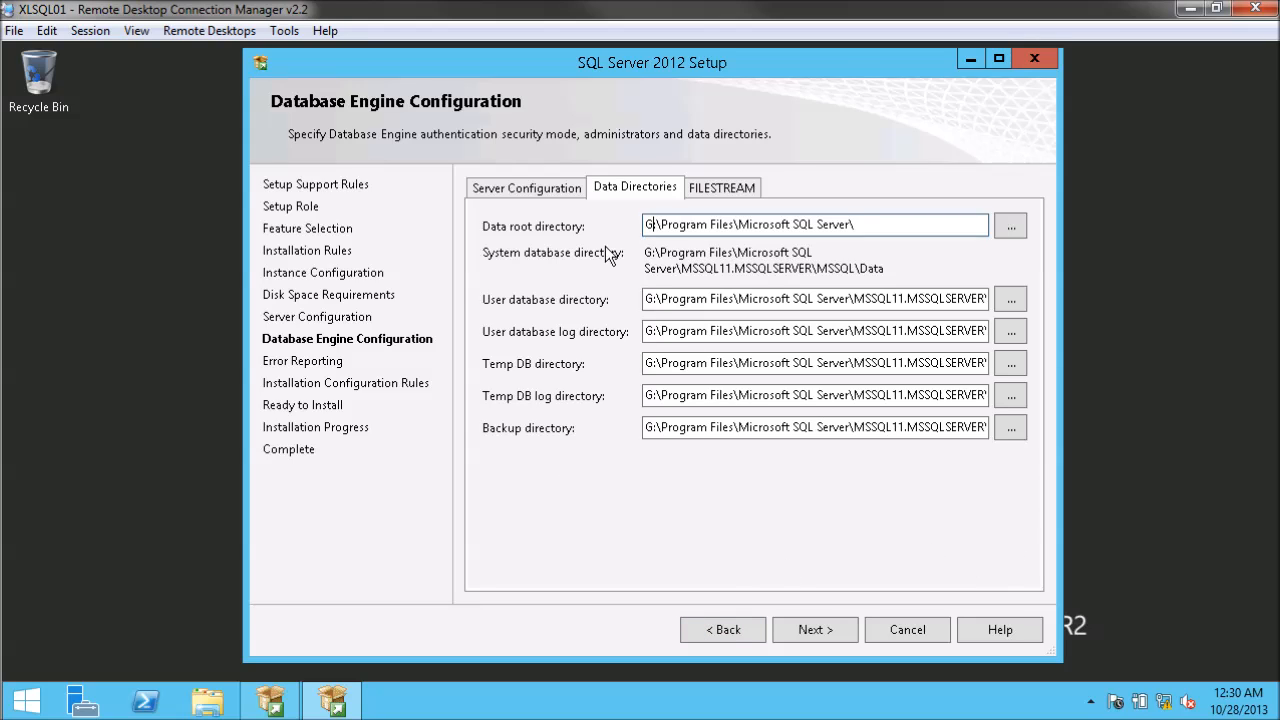
Step: Leave FILESTREAM for Transact-SQL access disabled and proceed past Error Reporting to the Installation Configuration Rules
{"action": "left_click", "coordinate": [731, 190]}
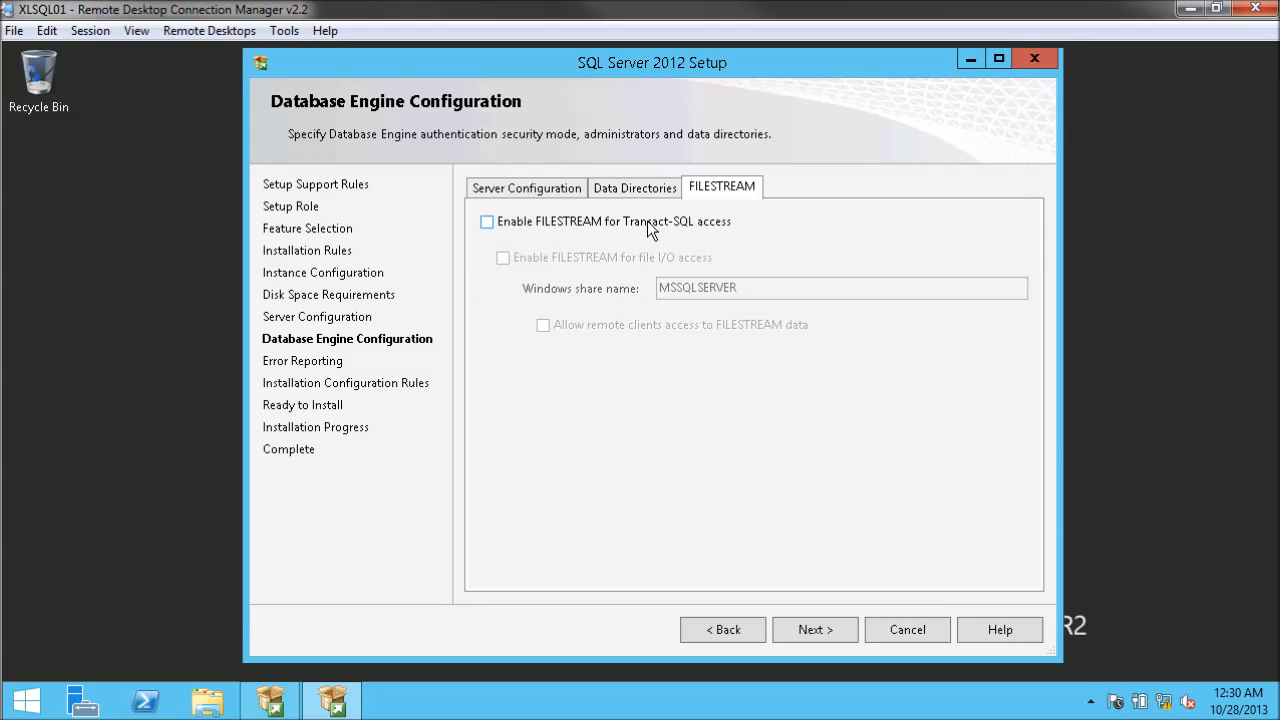
{"action": "left_click", "coordinate": [820, 630]}
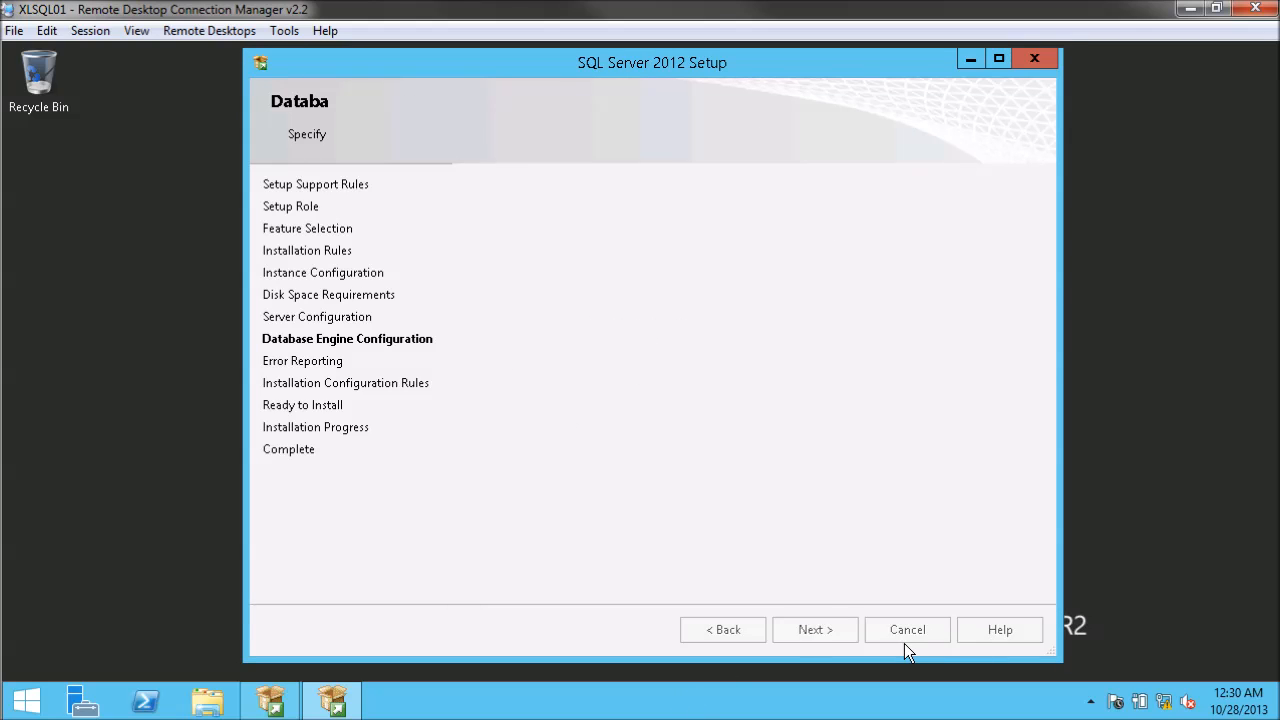
{"action": "left_click", "coordinate": [818, 630]}
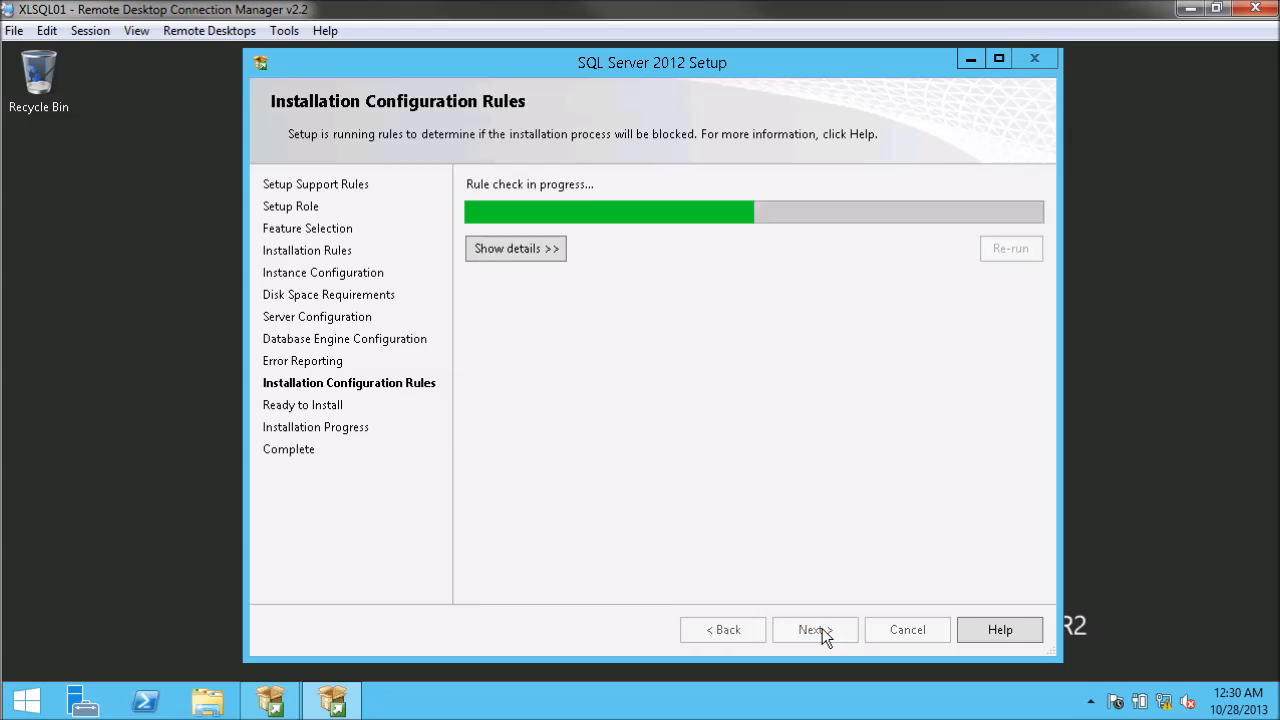
Step: Review the System Configuration Check Report and the individual installation configuration rule details
{"action": "left_click", "coordinate": [509, 276]}
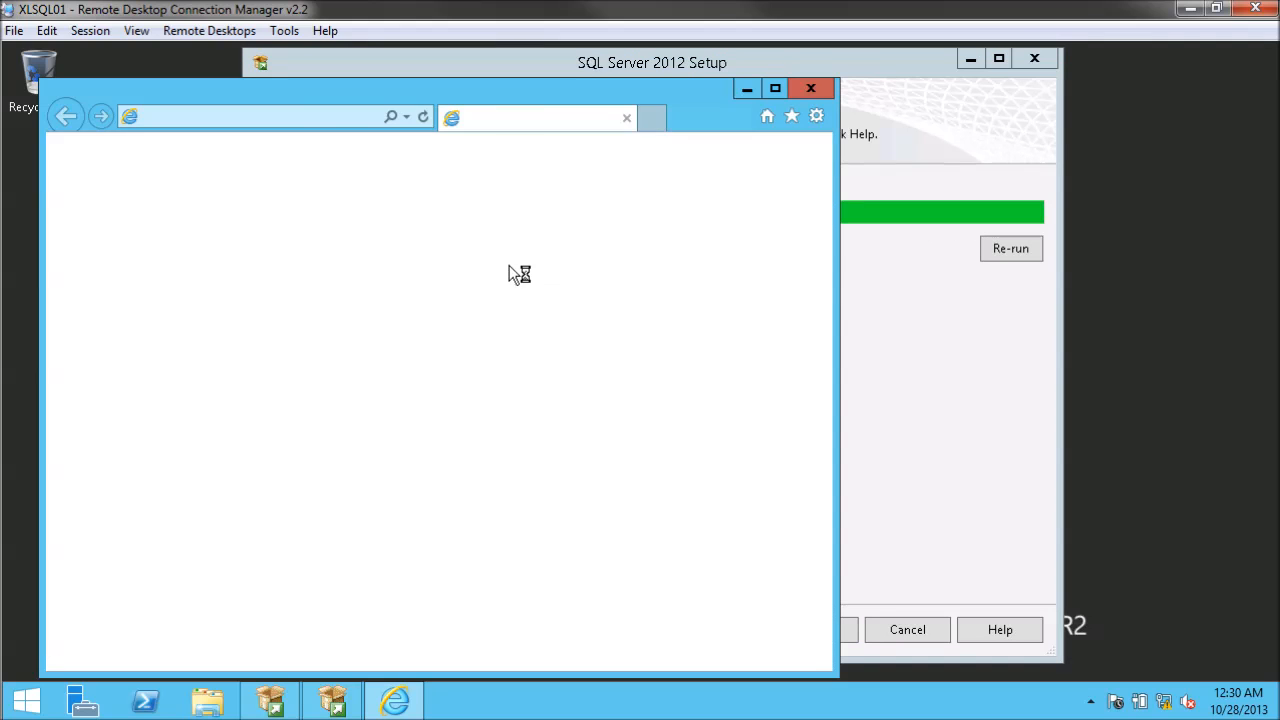
{"action": "left_click", "coordinate": [653, 519]}
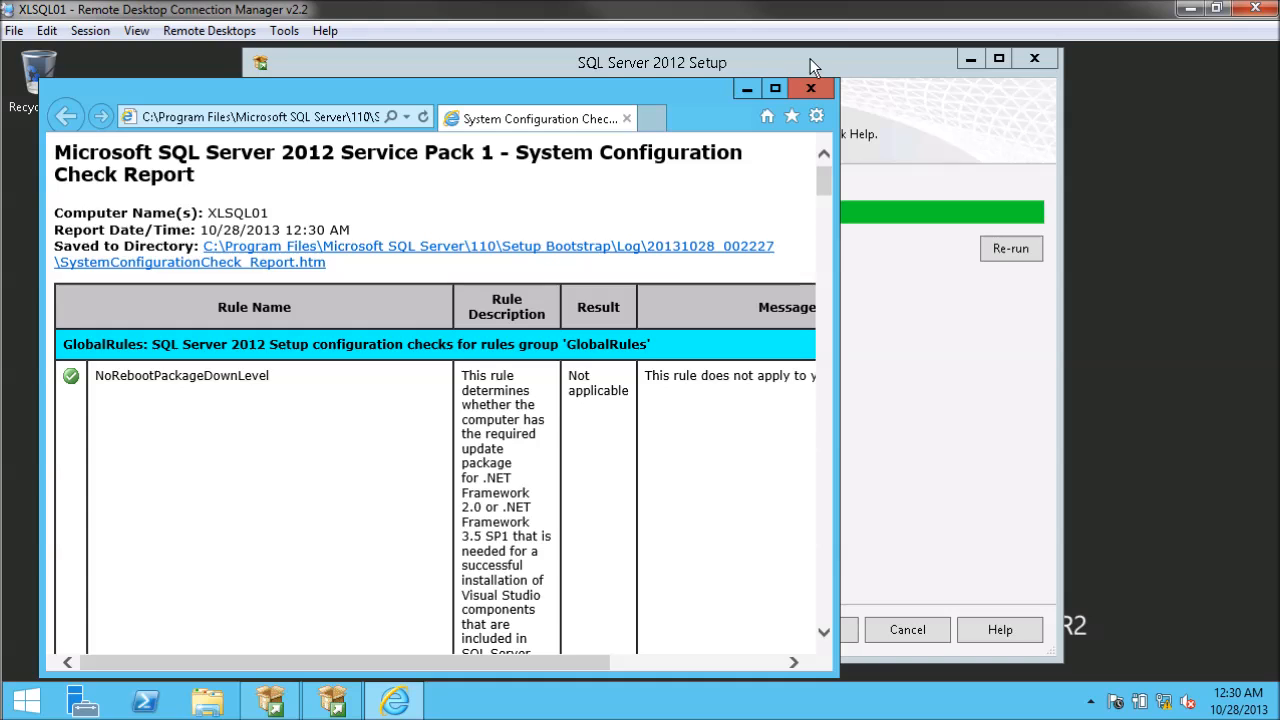
{"action": "left_click", "coordinate": [811, 88]}
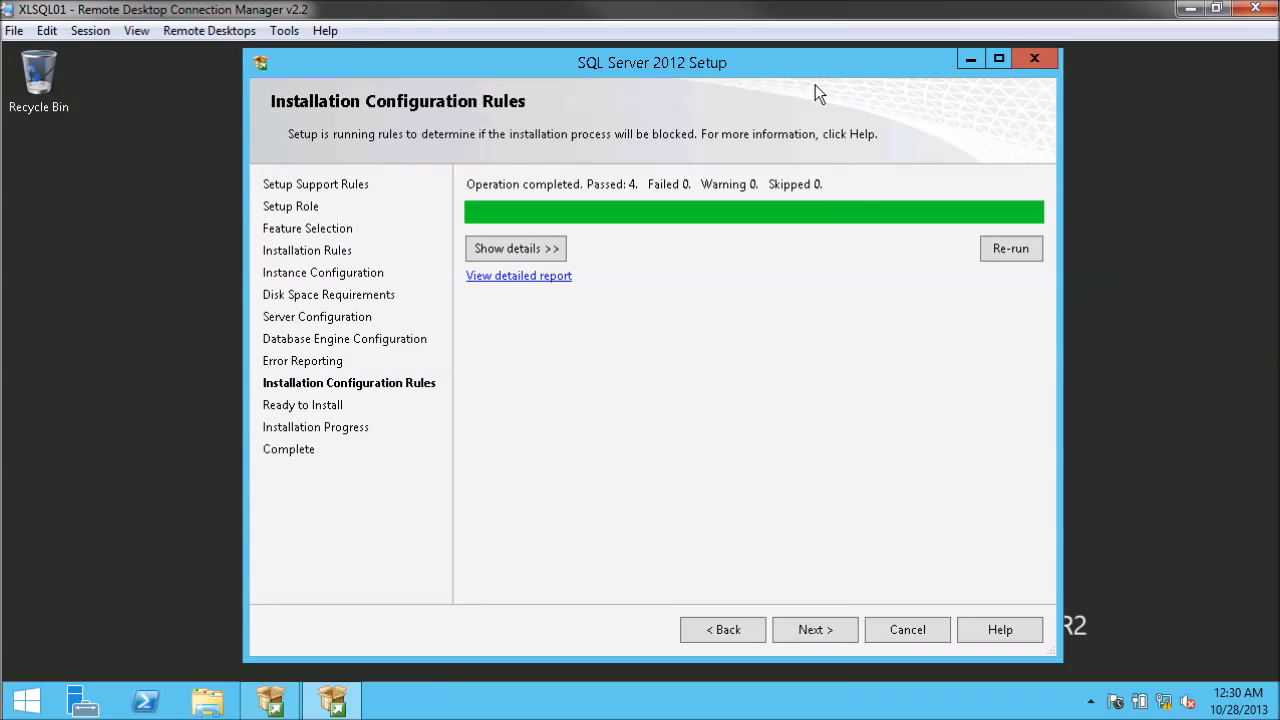
{"action": "left_click", "coordinate": [517, 250]}
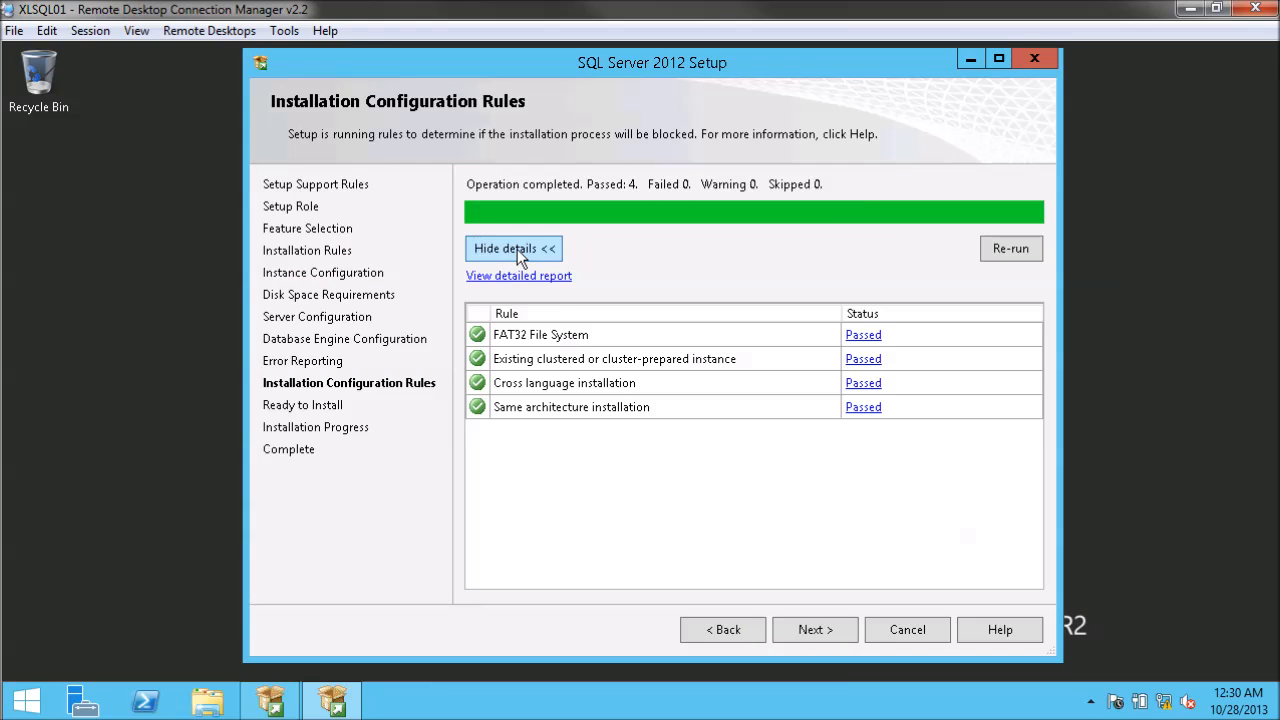
Step: Install SQL Server 2012 with the summarized features, then close the completed setup wizard and the SQL Server Installation Center
{"action": "left_click", "coordinate": [816, 629]}
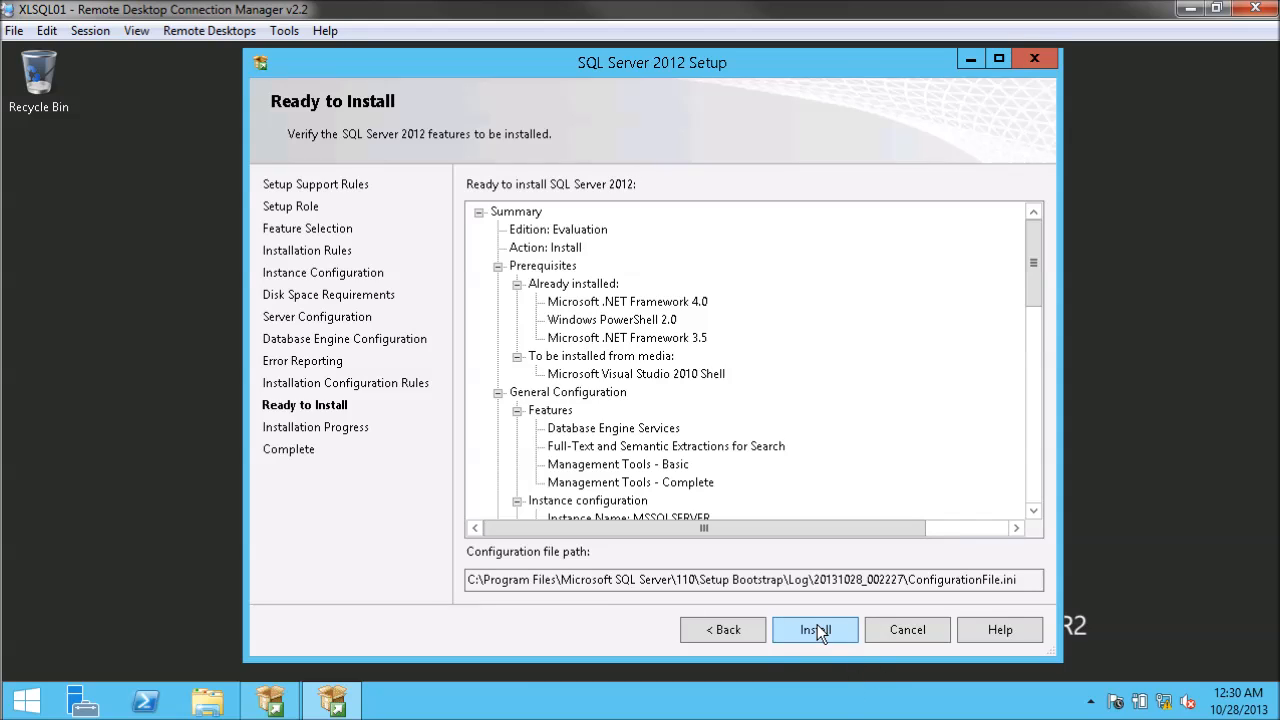
{"action": "left_click", "coordinate": [817, 629]}
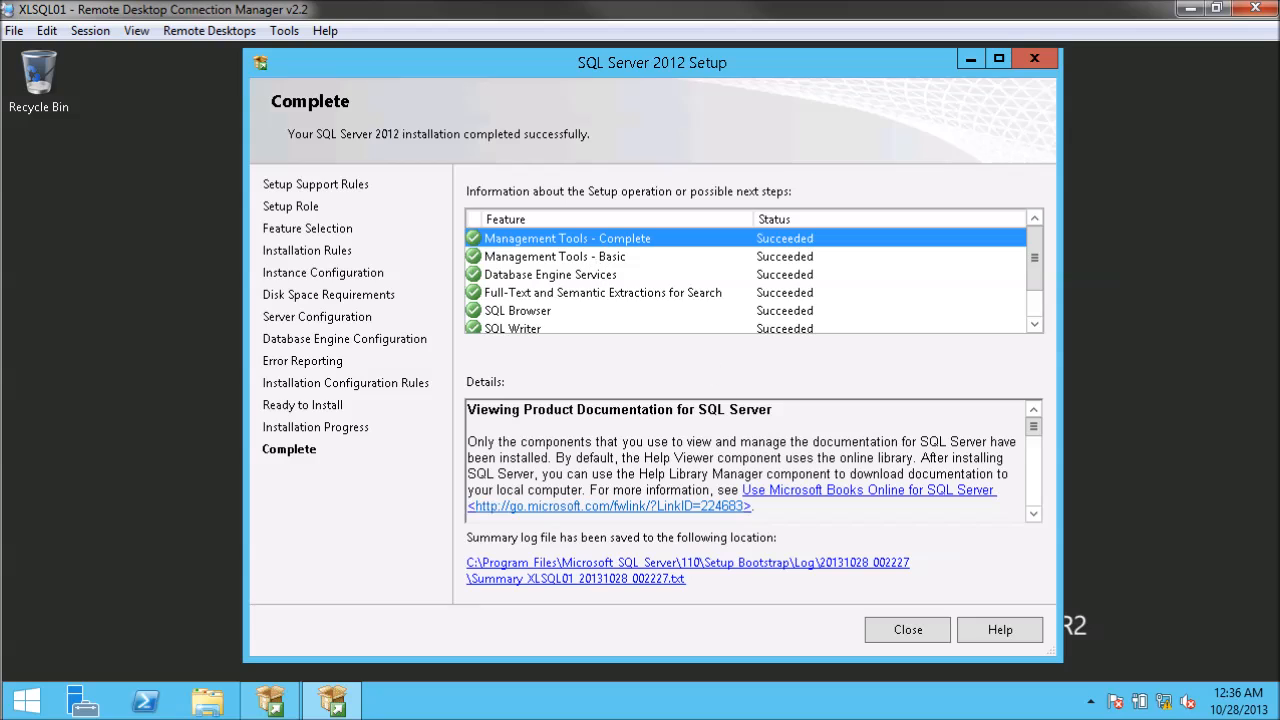
{"action": "left_click", "coordinate": [894, 627]}
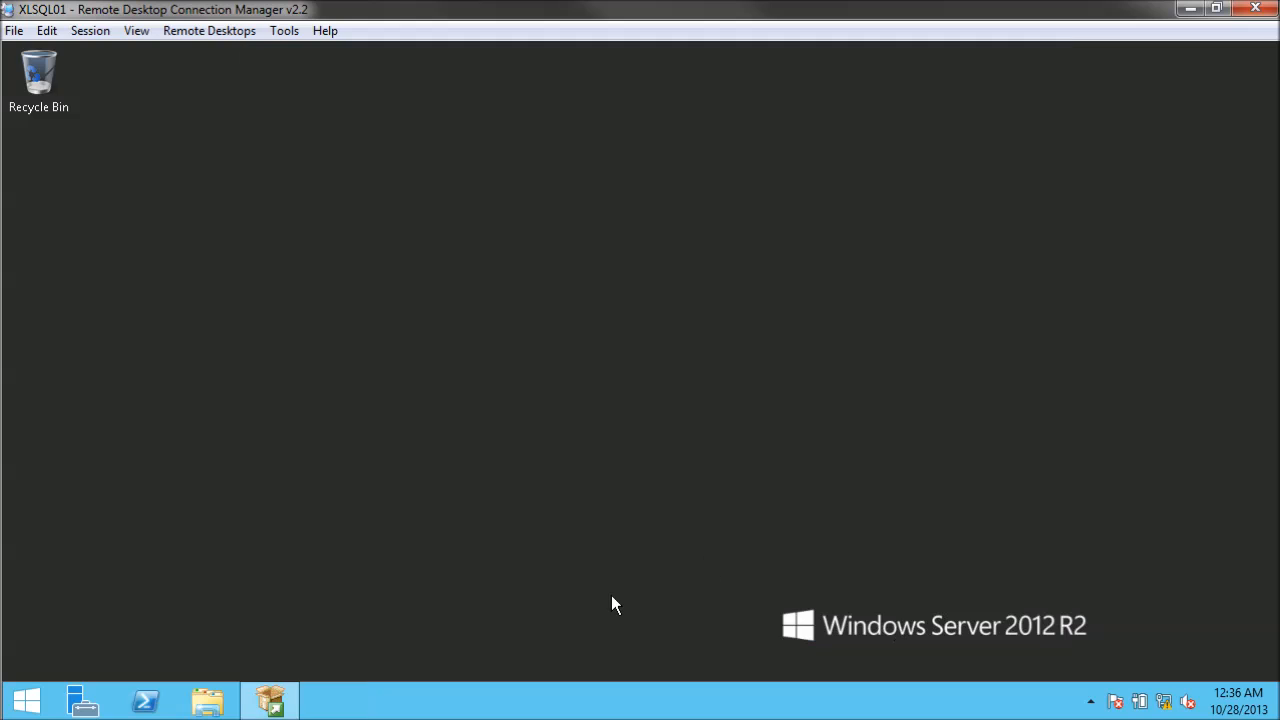
{"action": "left_click", "coordinate": [270, 700]}
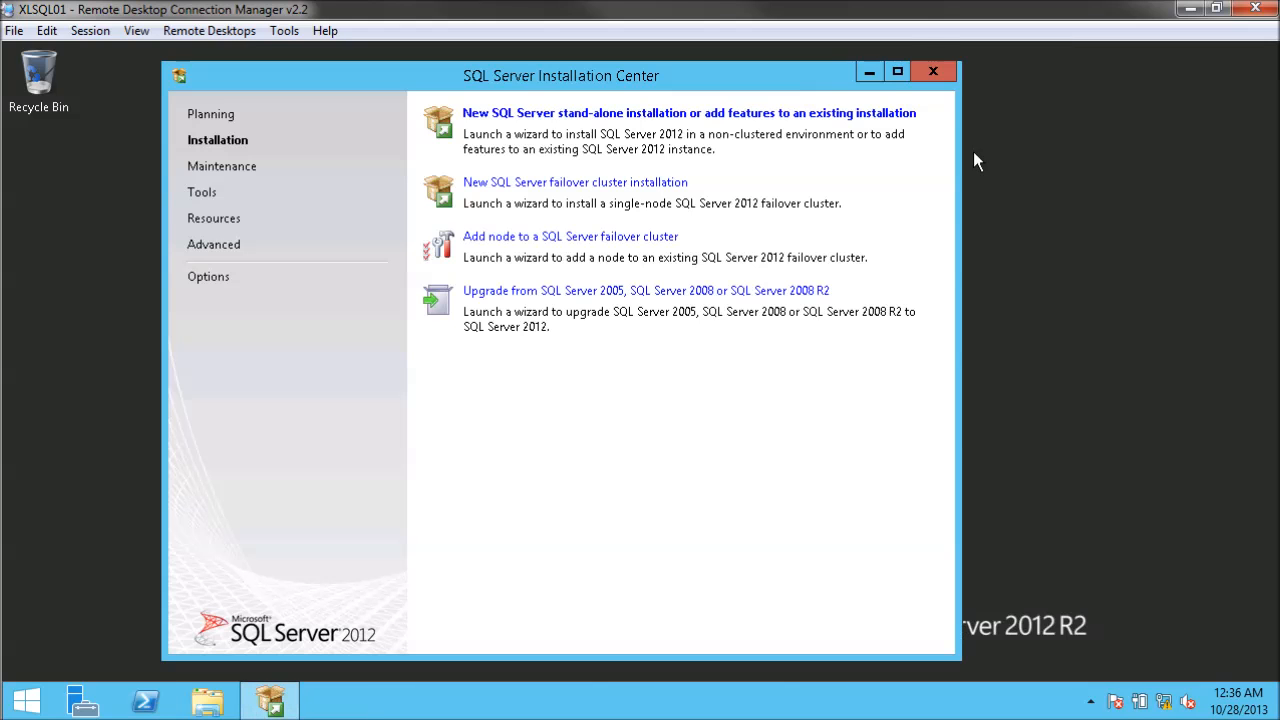
{"action": "left_click", "coordinate": [933, 72]}
Step: Search for firewall, open Windows Firewall with Advanced Security, and display its inbound rules
{"action": "left_click", "coordinate": [20, 705]}
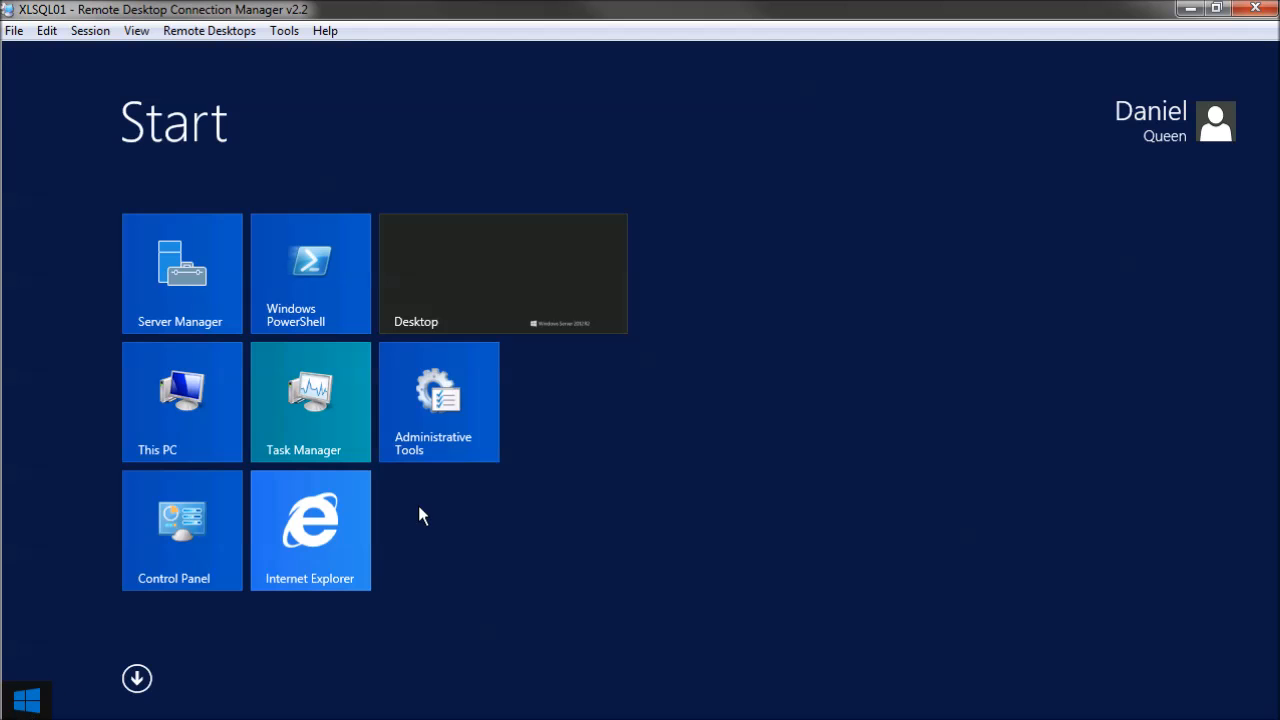
{"action": "type", "text": "firewall"}
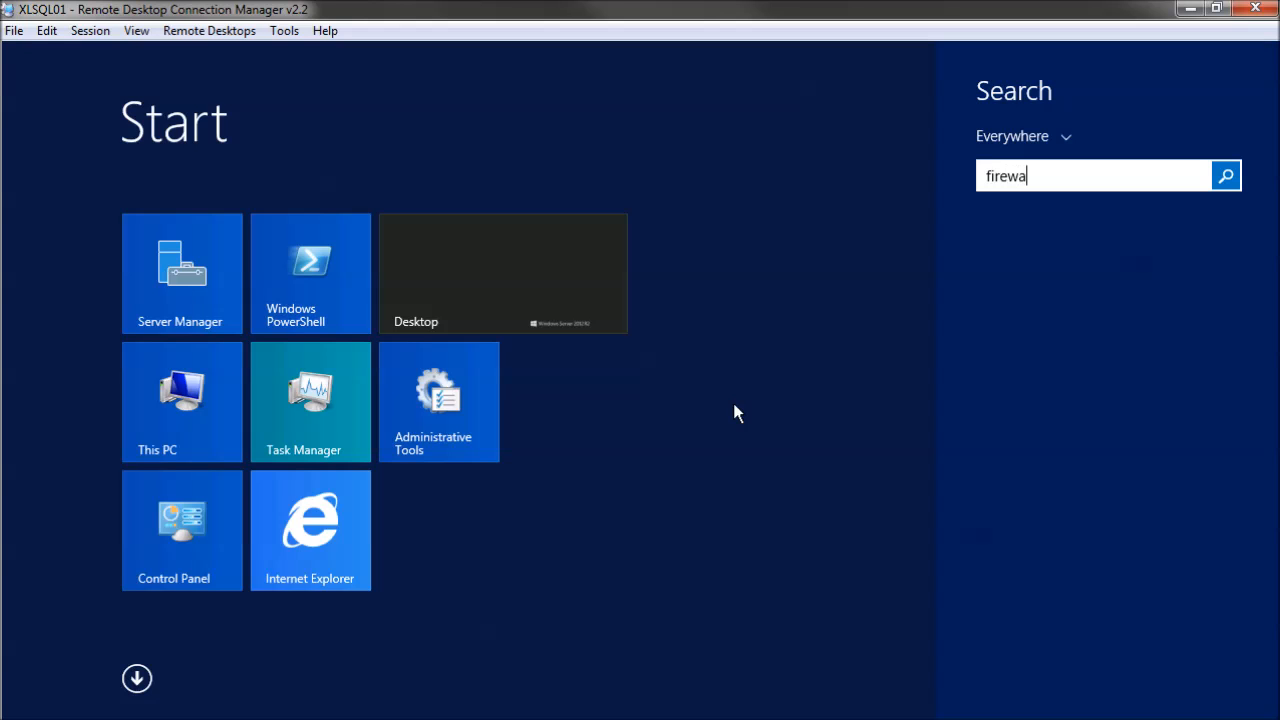
{"action": "key", "text": "Escape"}
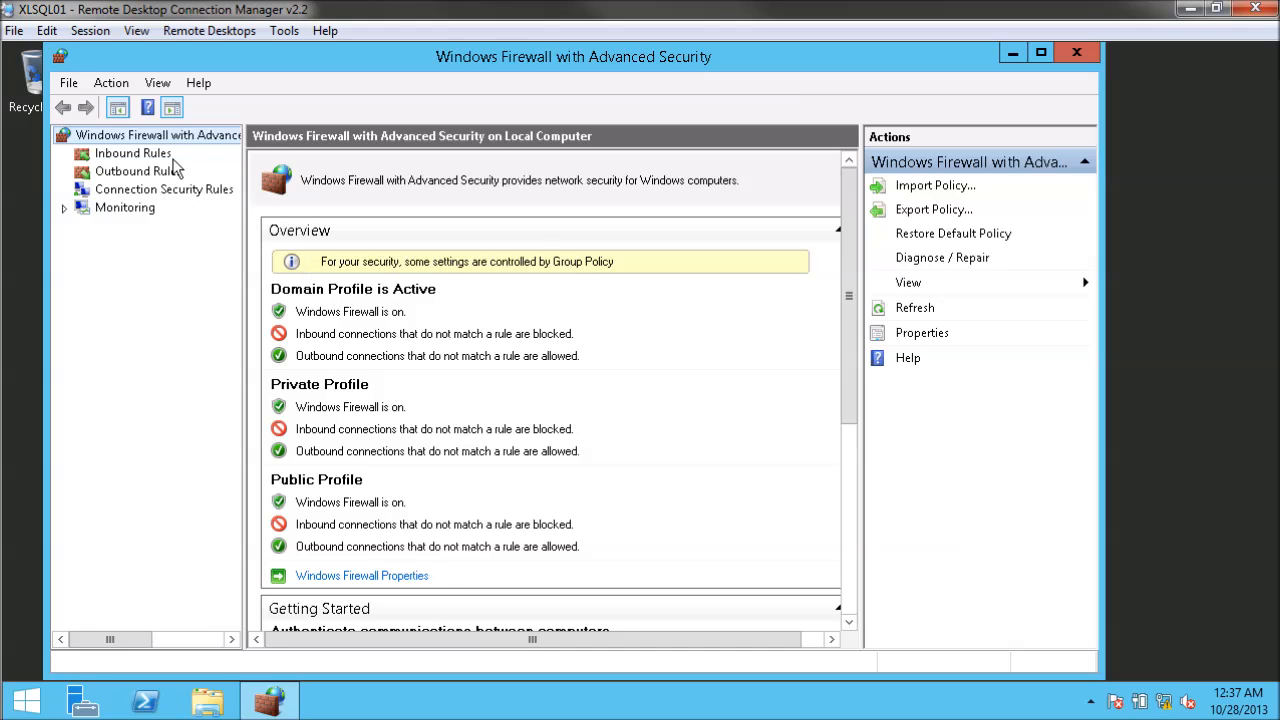
{"action": "left_click", "coordinate": [133, 155]}
{"action": "mouse_move", "coordinate": [847, 200]}
{"action": "left_mouse_down"}
{"action": "mouse_move", "coordinate": [857, 270]}
{"action": "mouse_move", "coordinate": [850, 196]}
{"action": "left_mouse_up"}
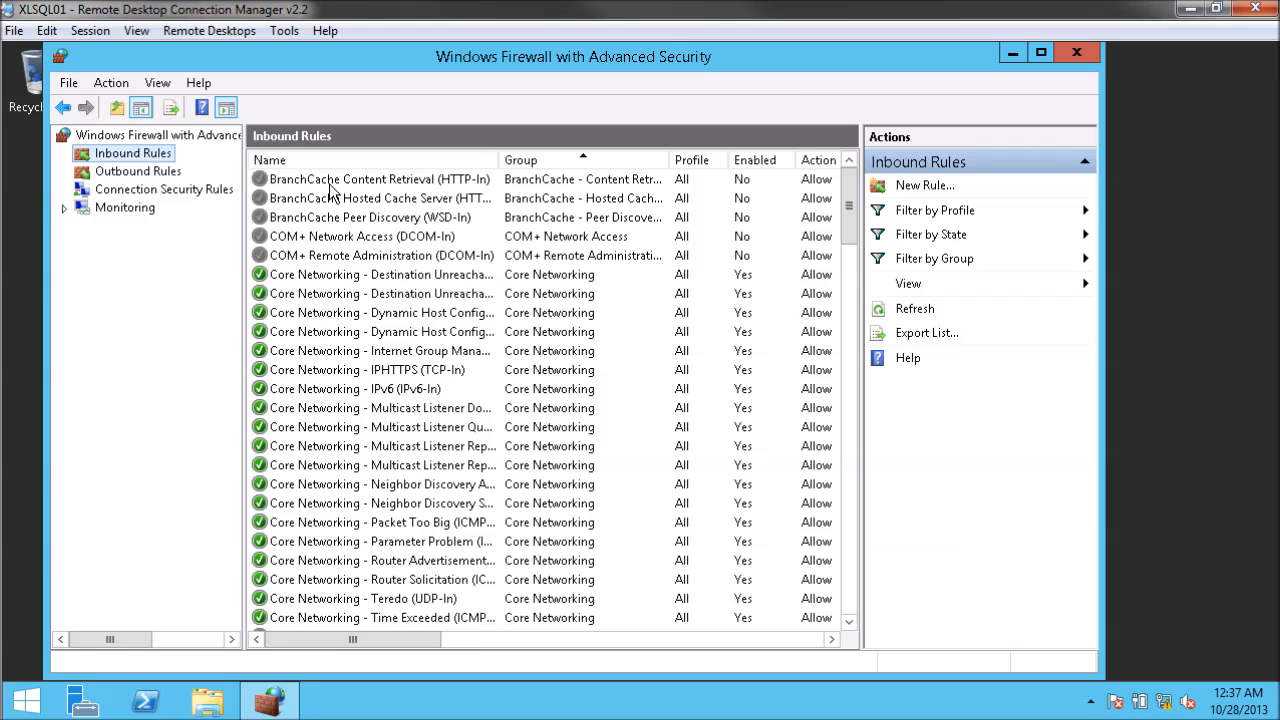
Step: Start a new inbound Port rule for TCP specific local port 1433 and keep the default action of allowing the connection
{"action": "right_click", "coordinate": [150, 160]}
{"action": "left_click", "coordinate": [212, 166]}
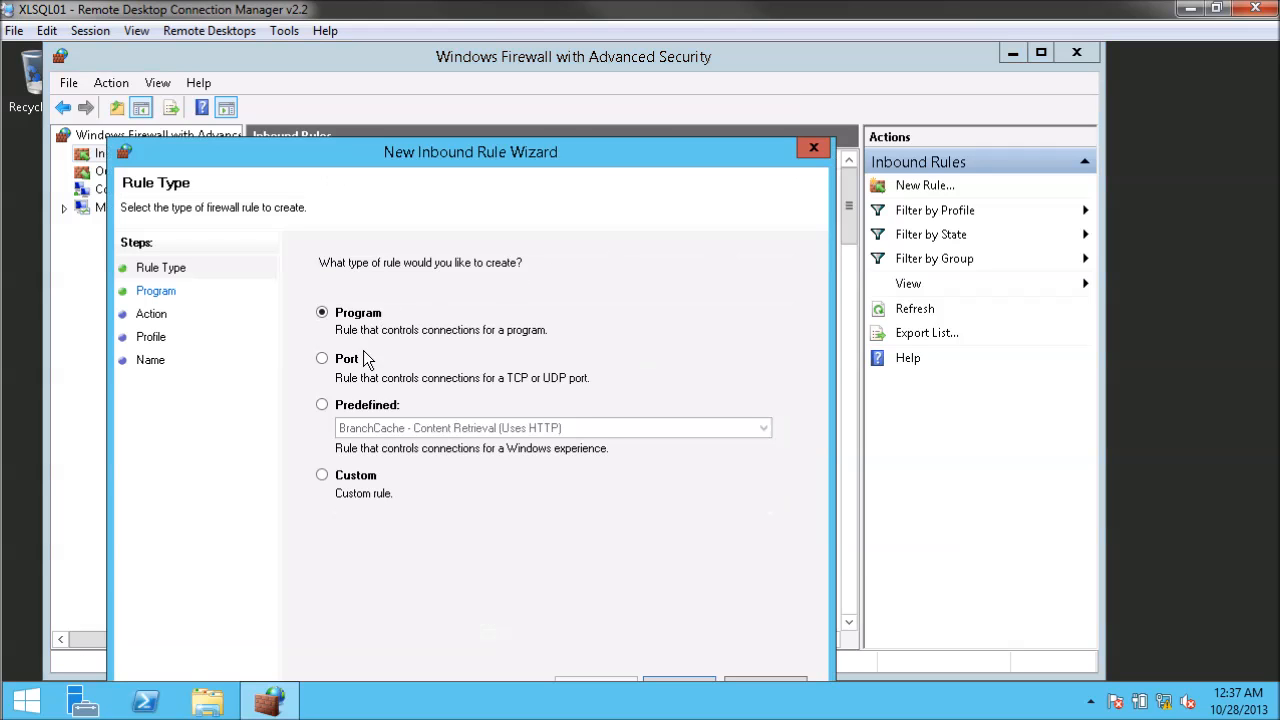
{"action": "left_click", "coordinate": [324, 360]}
{"action": "left_click_drag", "start_coordinate": [457, 162], "coordinate": [545, 69]}
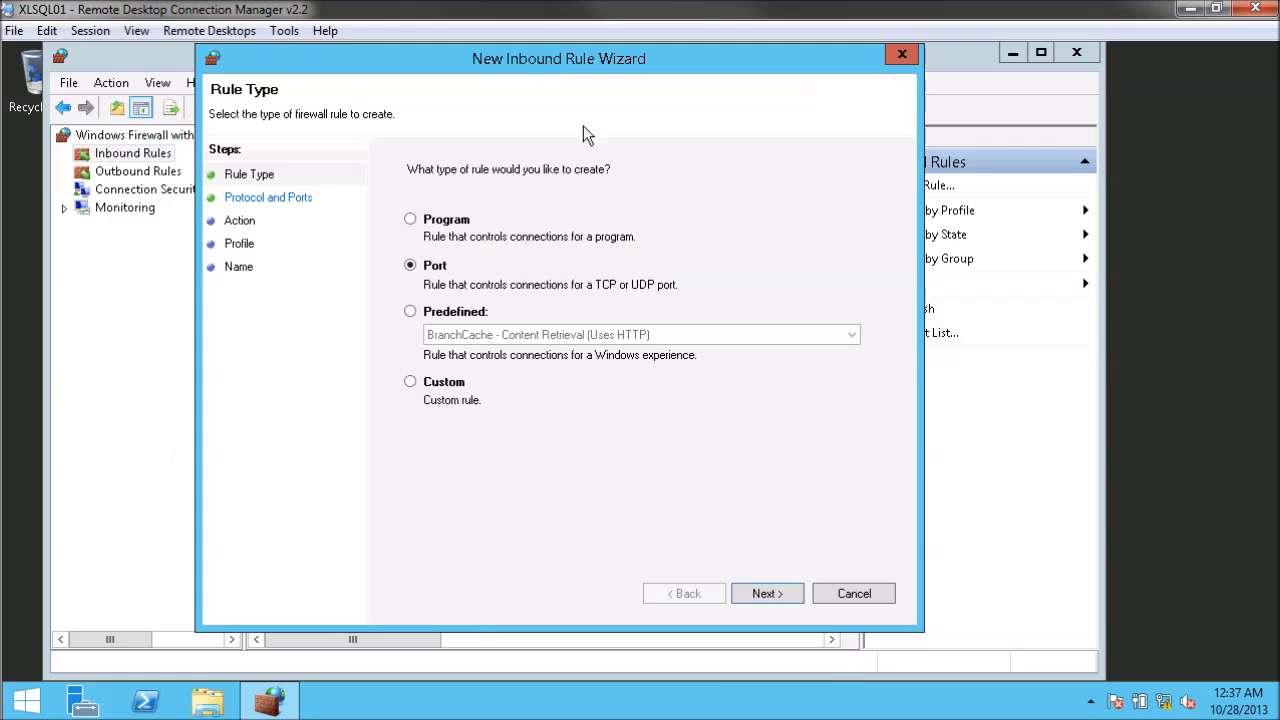
{"action": "left_click", "coordinate": [762, 593]}
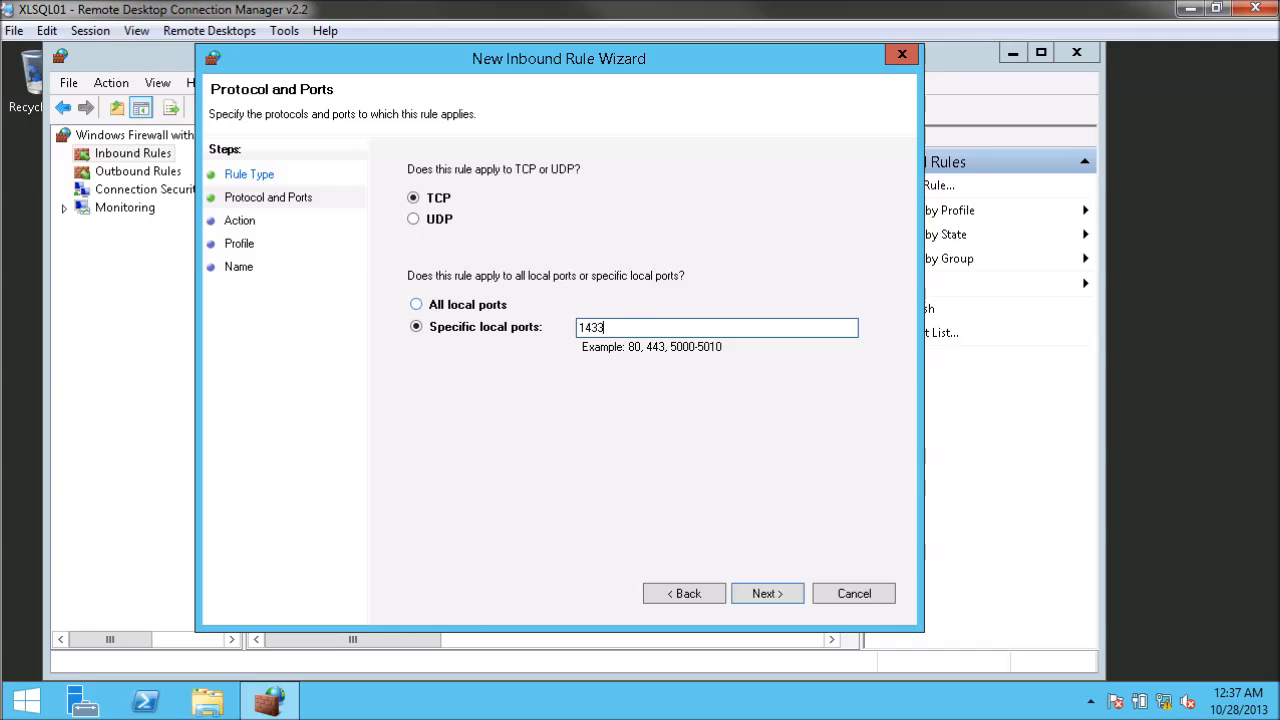
{"action": "left_click", "coordinate": [775, 596]}
{"action": "left_click", "coordinate": [797, 597]}
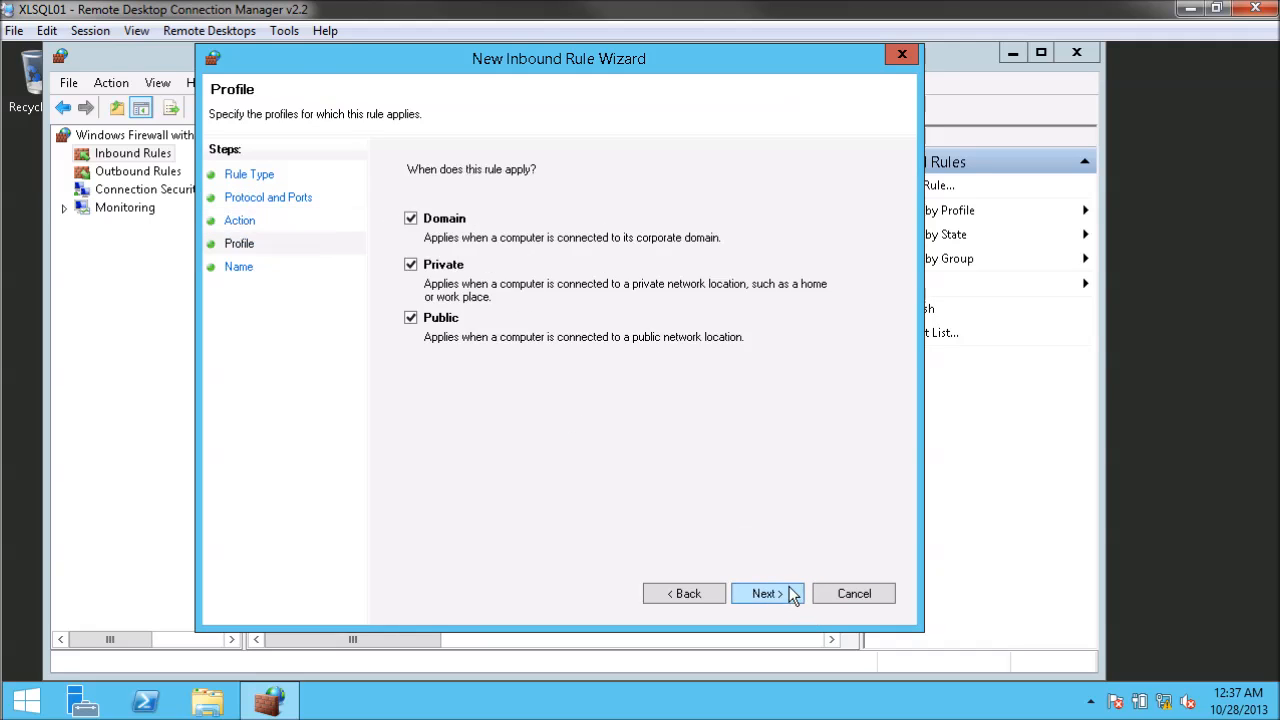
Step: Apply the rule to the Domain profile only, name it SQL Port 1433, and finish creating it
{"action": "left_click", "coordinate": [411, 264]}
{"action": "left_click", "coordinate": [411, 318]}
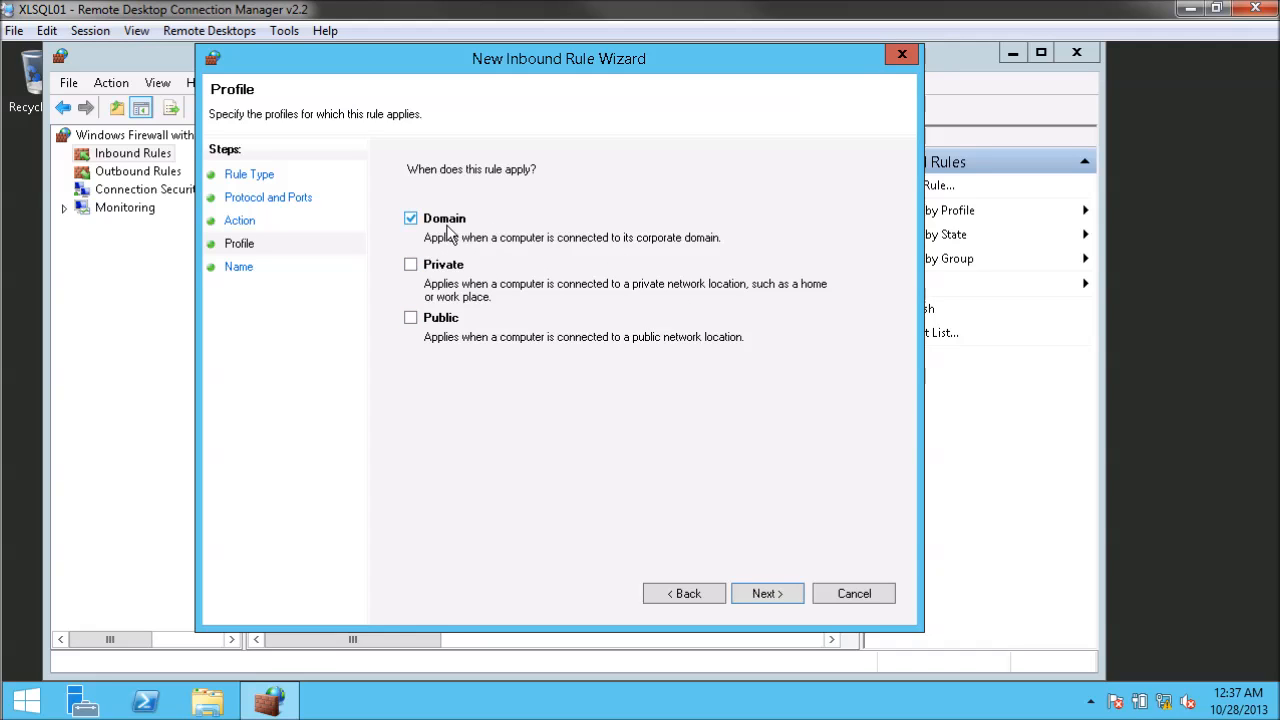
{"action": "left_click", "coordinate": [768, 593]}
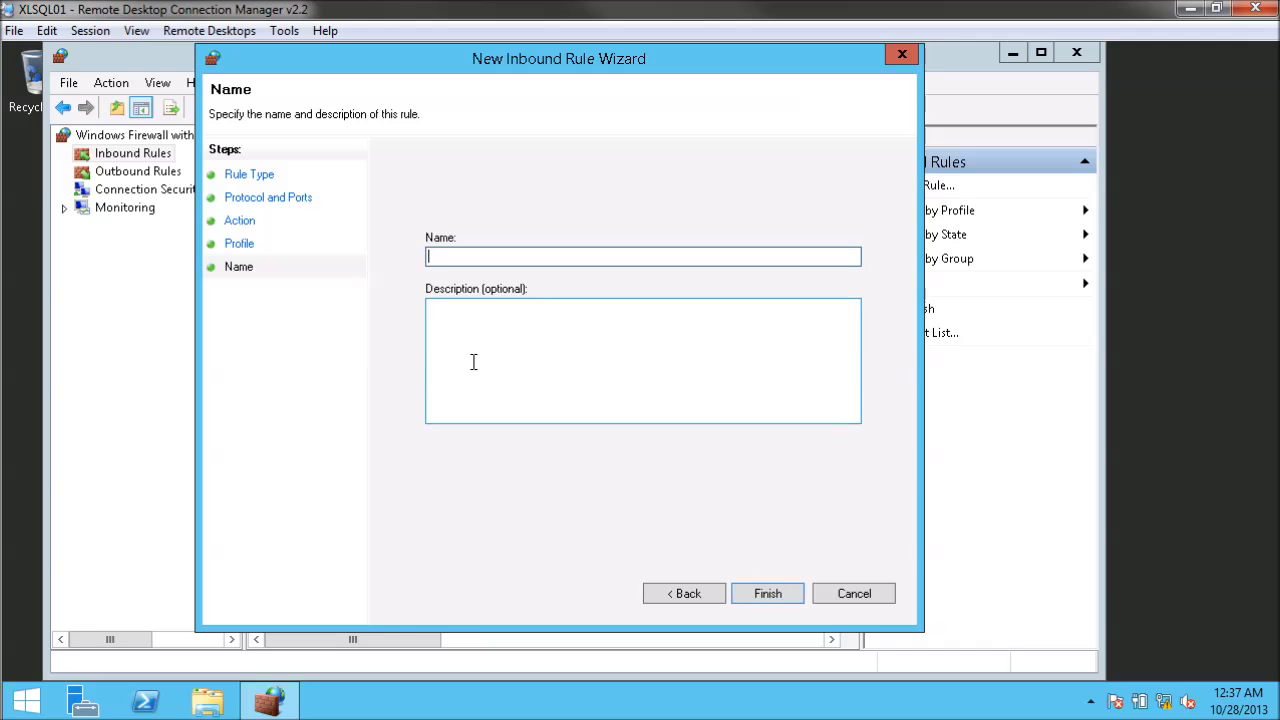
{"action": "type", "text": "SQL Port 1433"}
{"action": "left_click", "coordinate": [762, 594]}
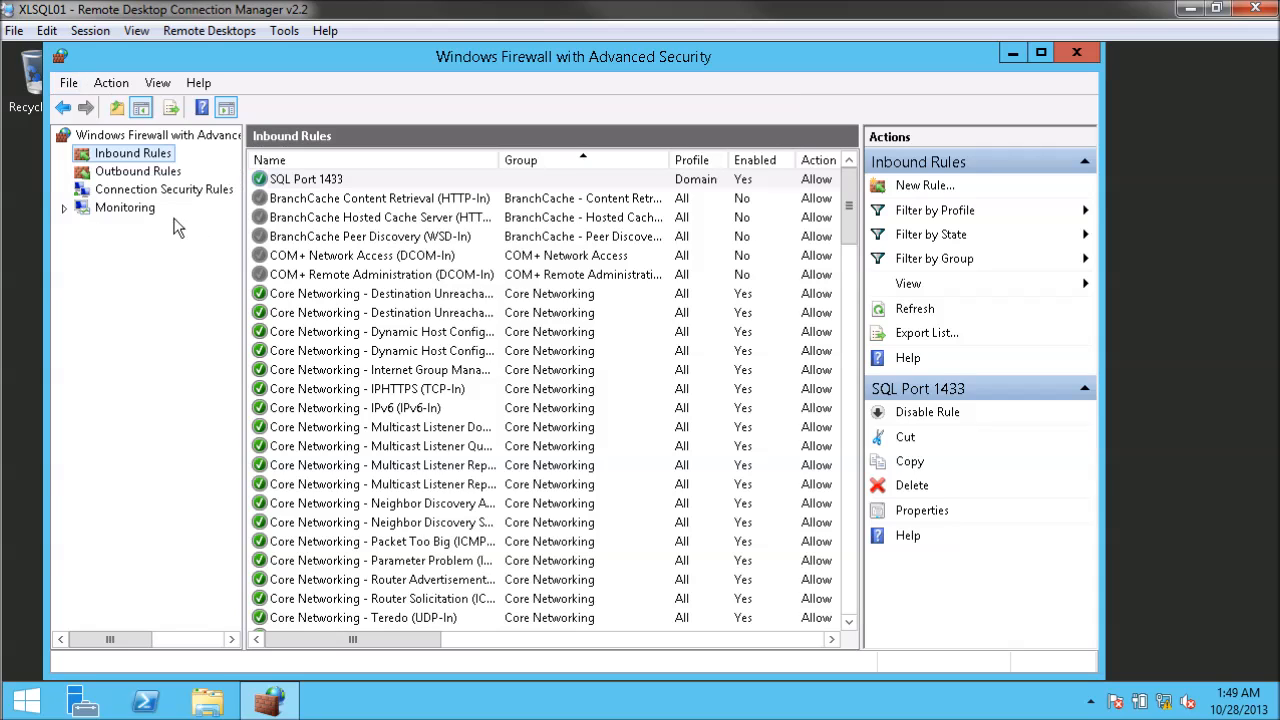
Step: Start a new inbound Port rule for UDP specific local port 137 and keep the default action of allowing the connection
{"action": "left_click", "coordinate": [282, 184]}
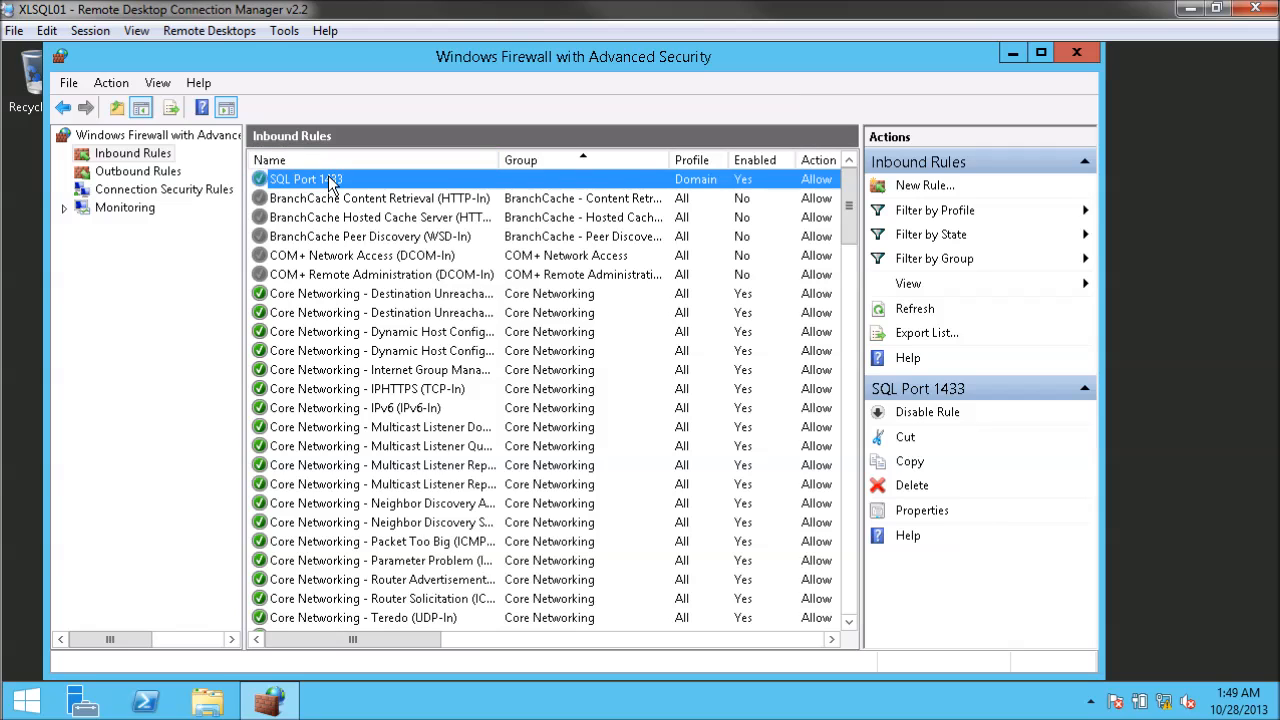
{"action": "right_click", "coordinate": [156, 157]}
{"action": "left_click", "coordinate": [218, 166]}
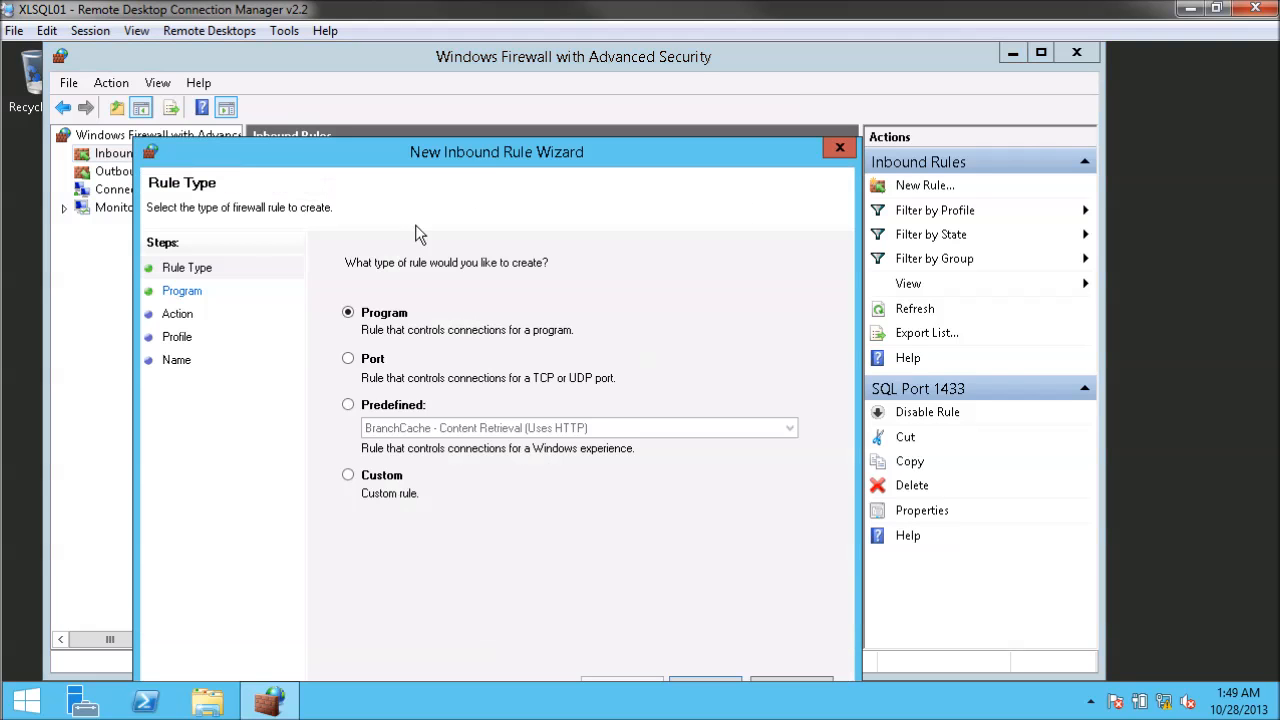
{"action": "left_click_drag", "start_coordinate": [467, 148], "coordinate": [622, 81]}
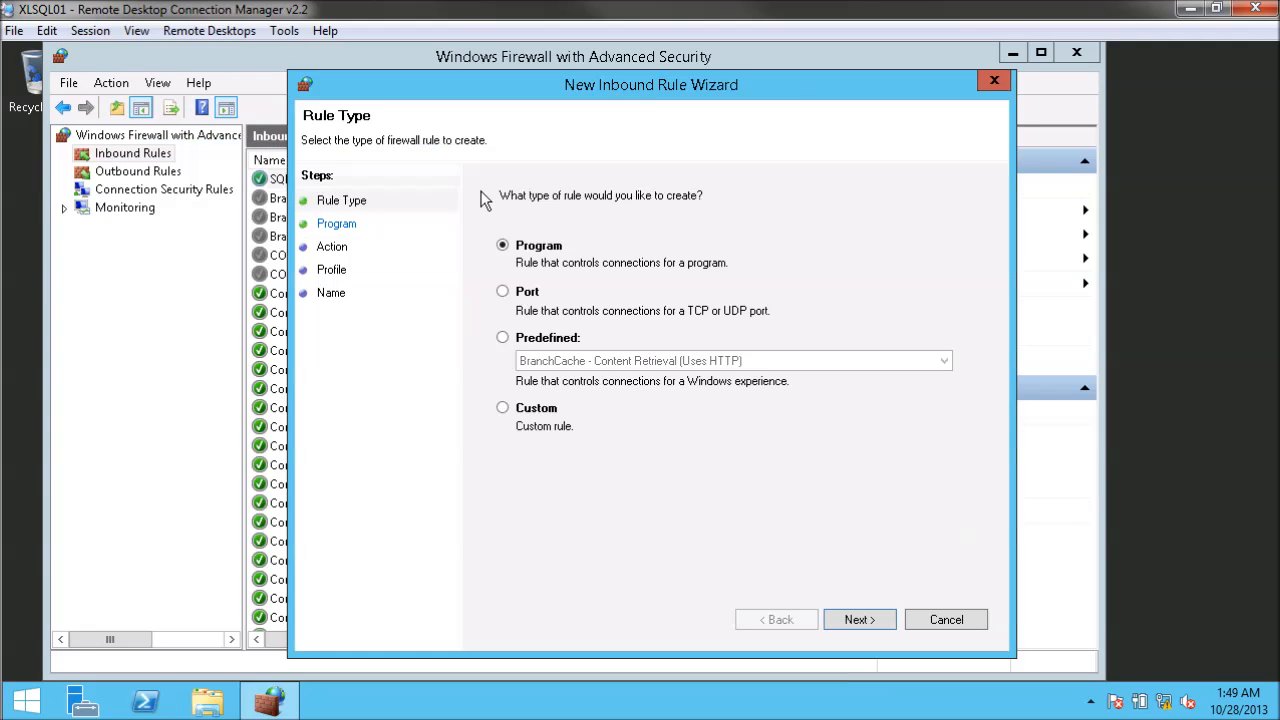
{"action": "left_click_drag", "start_coordinate": [399, 84], "coordinate": [543, 79]}
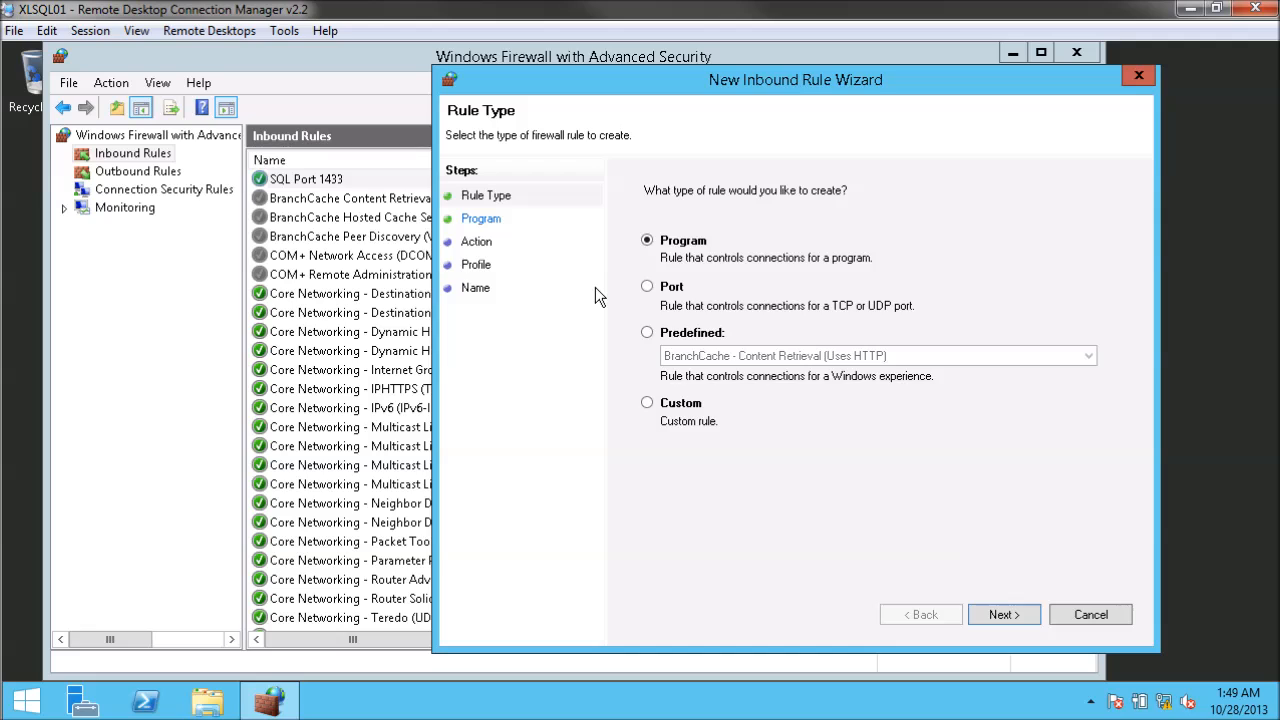
{"action": "left_click", "coordinate": [648, 288]}
{"action": "left_click", "coordinate": [1025, 612]}
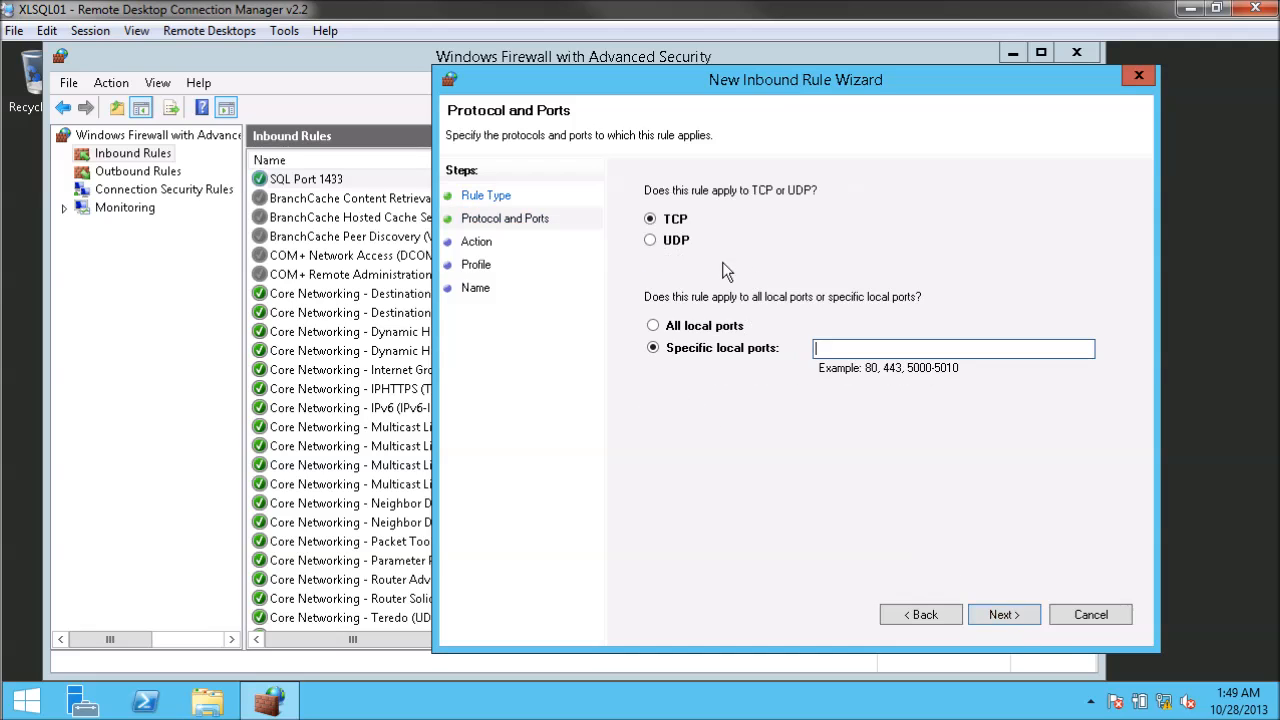
{"action": "left_click", "coordinate": [650, 240]}
{"action": "left_click", "coordinate": [834, 350]}
{"action": "type", "text": "137"}
{"action": "left_click", "coordinate": [1000, 615]}
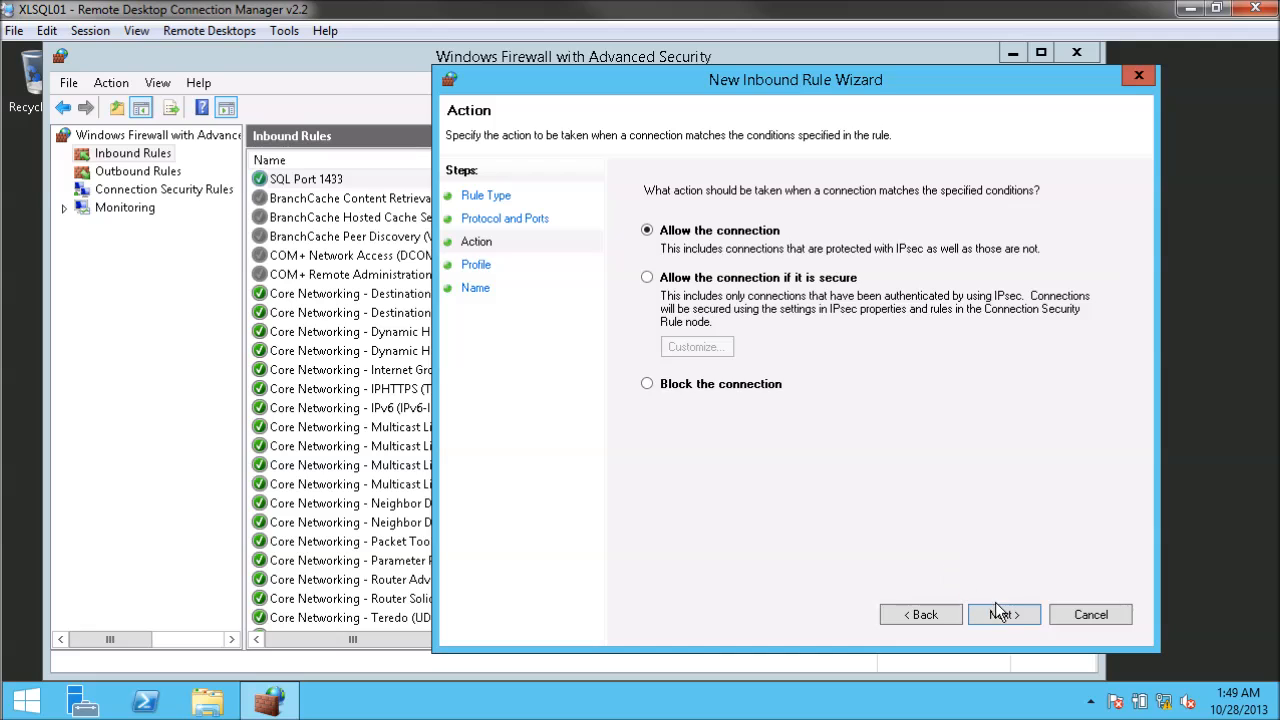
{"action": "left_click", "coordinate": [996, 607]}
Step: Apply the UDP rule to the Domain profile only, name it scom sql temp udp ports, and finish creating it
{"action": "left_click", "coordinate": [647, 339]}
{"action": "left_click", "coordinate": [649, 286]}
{"action": "left_click", "coordinate": [1013, 617]}
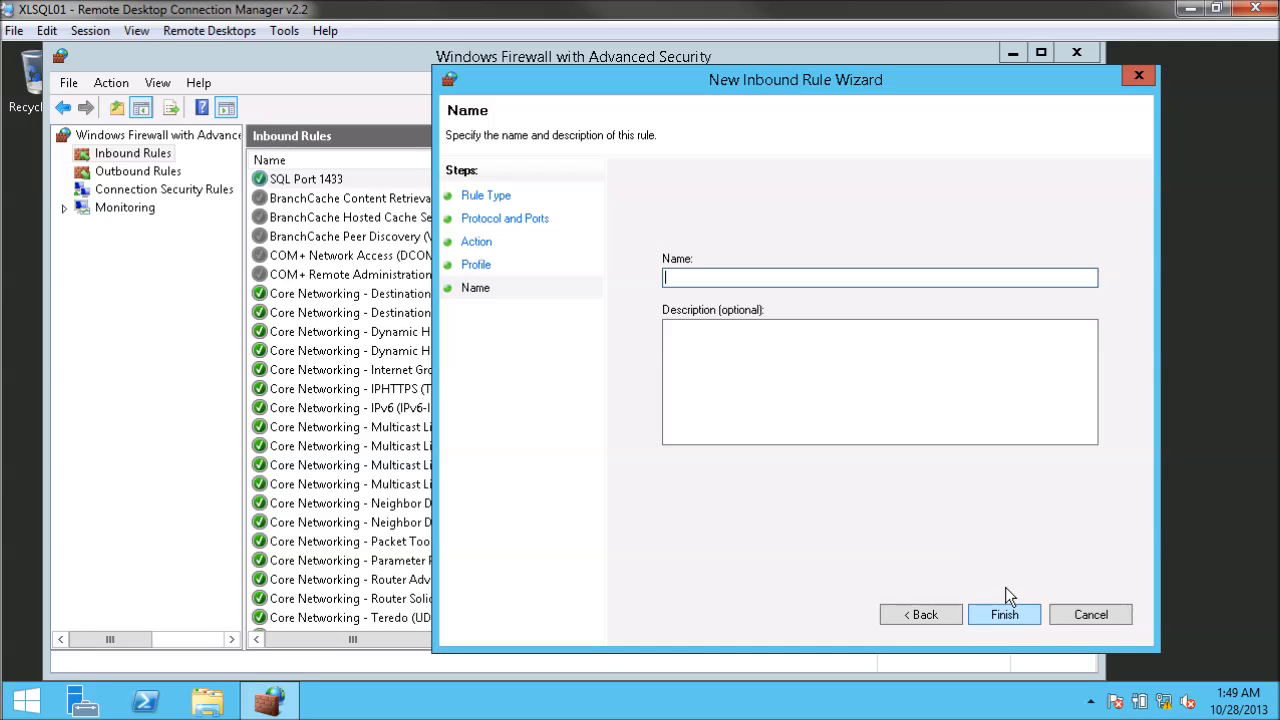
{"action": "type", "text": "scom sql temp udp ports"}
{"action": "key", "text": "Return"}
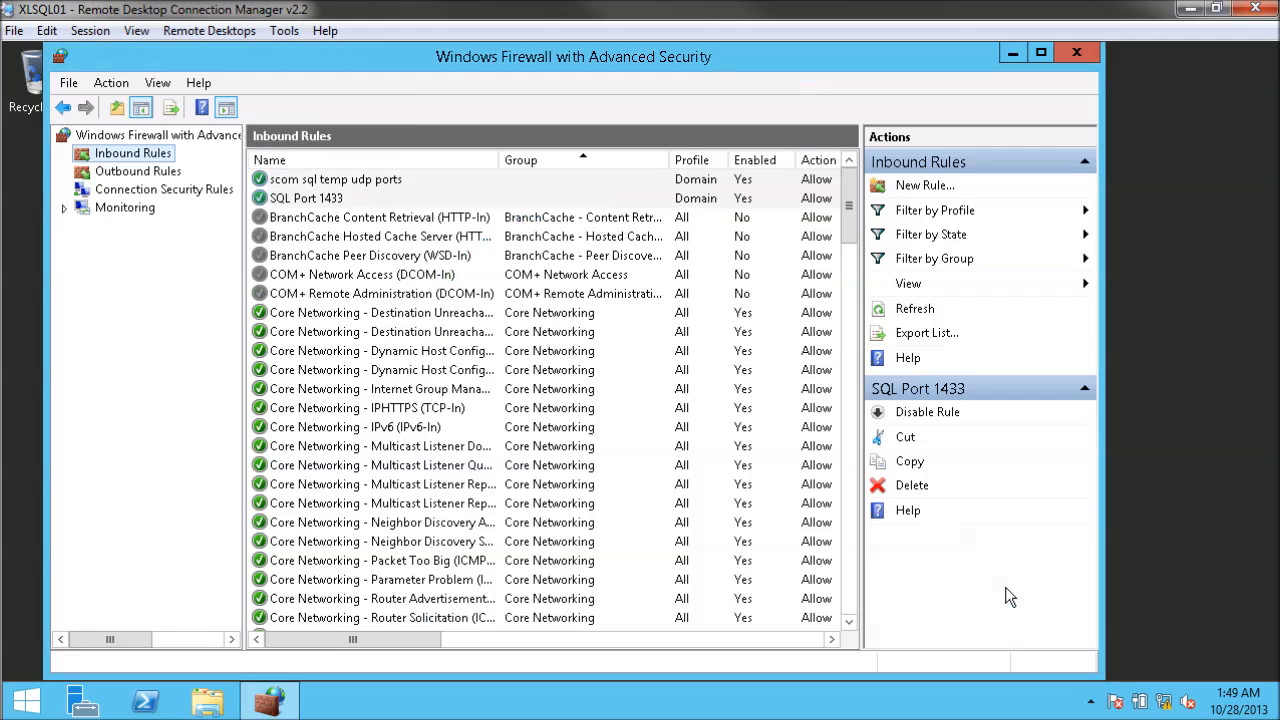
{"action": "left_click", "coordinate": [372, 179]}
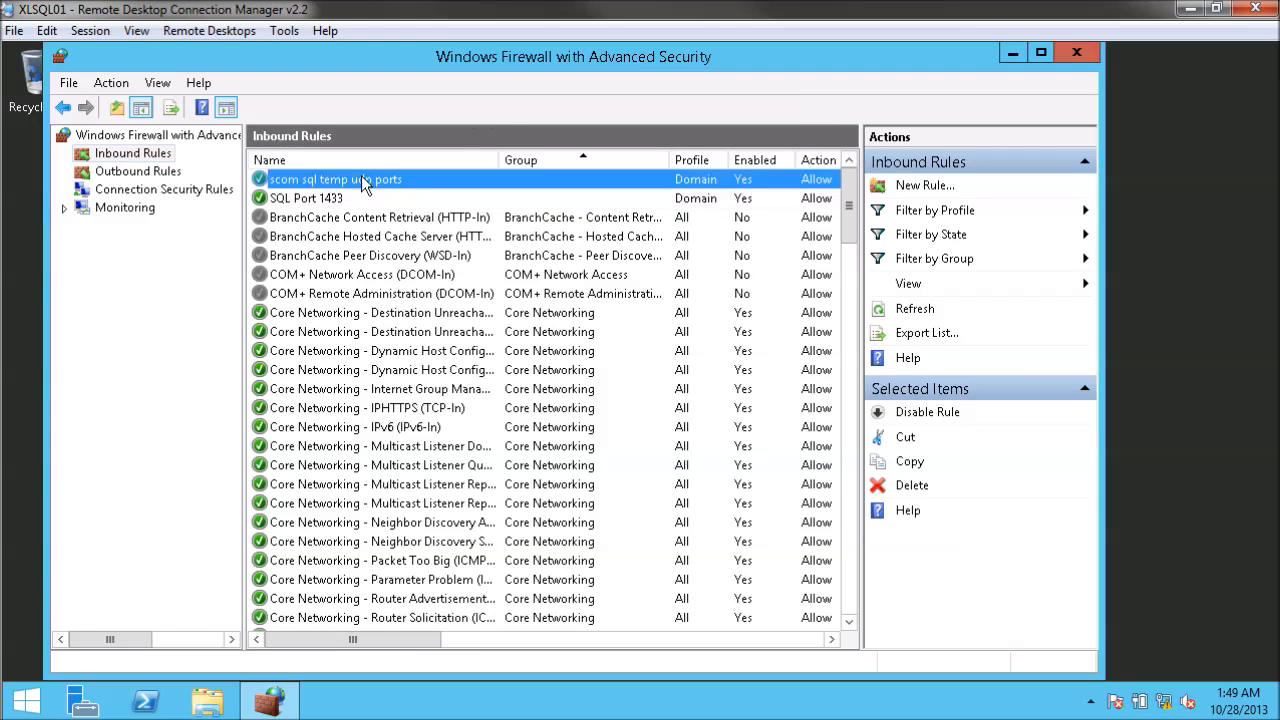
{"action": "right_click", "coordinate": [147, 157]}
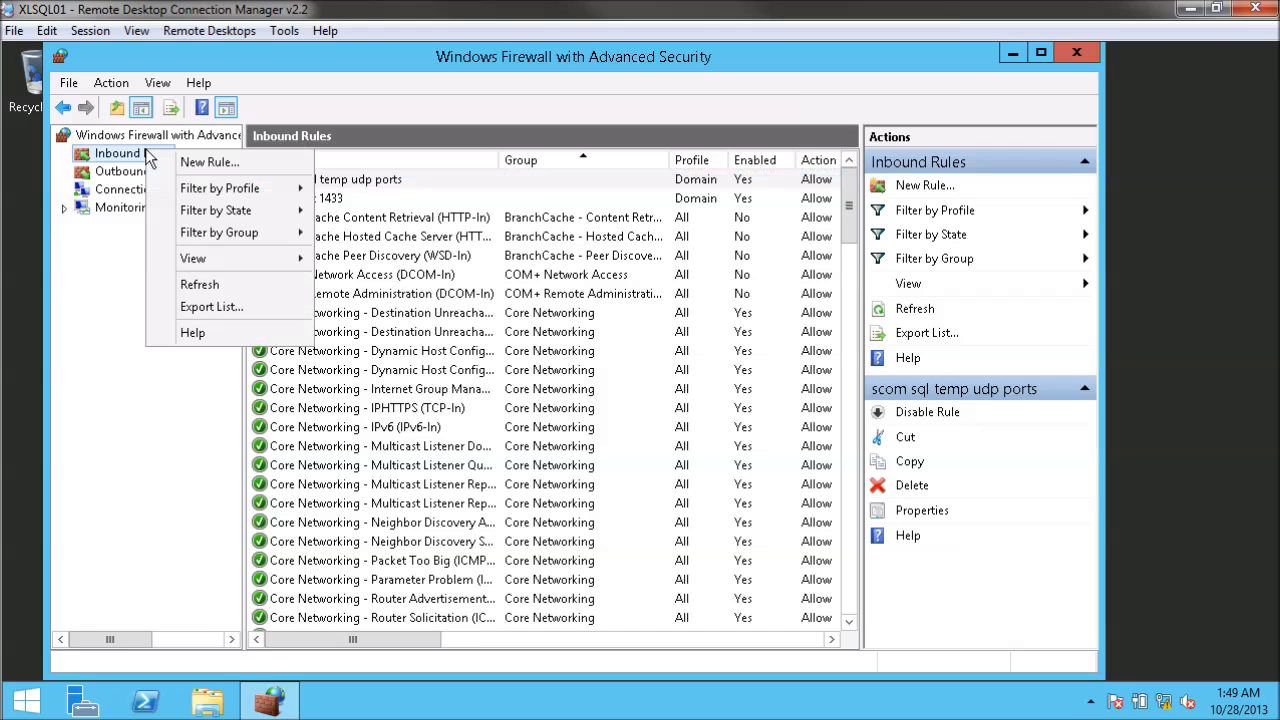
{"action": "left_click", "coordinate": [209, 162]}
{"action": "left_click", "coordinate": [267, 292]}
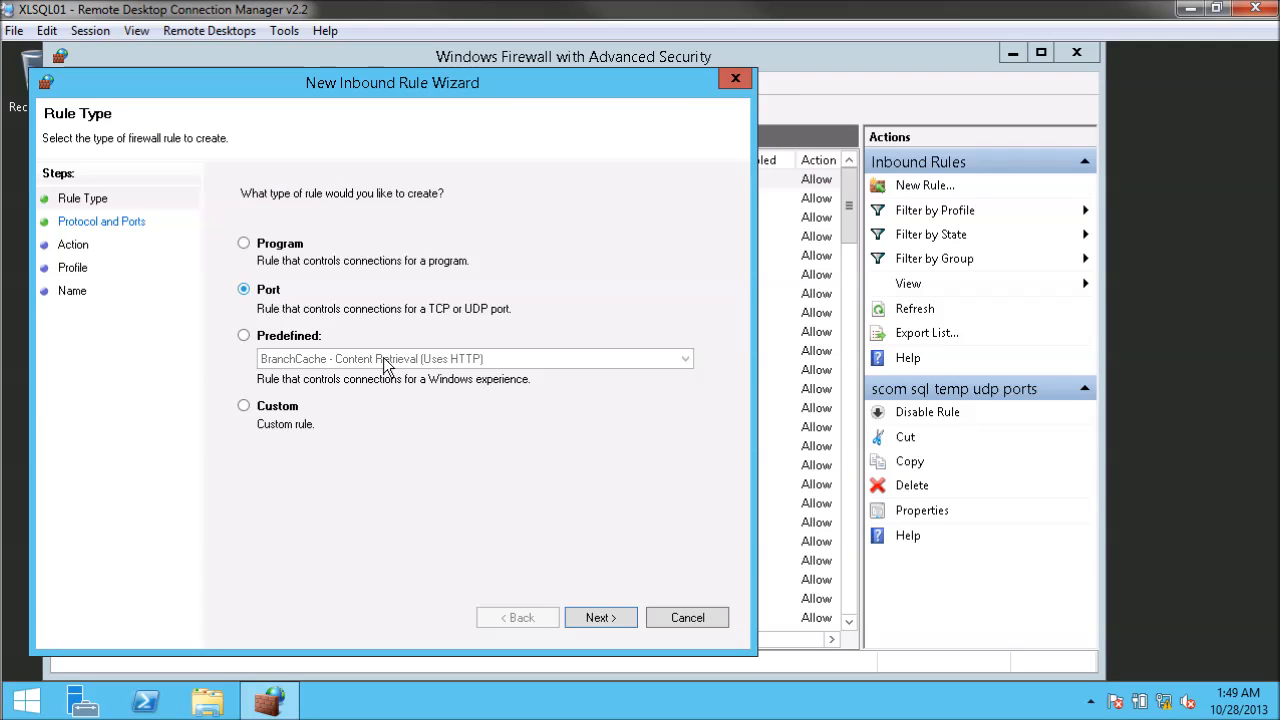
{"action": "left_click", "coordinate": [590, 617]}
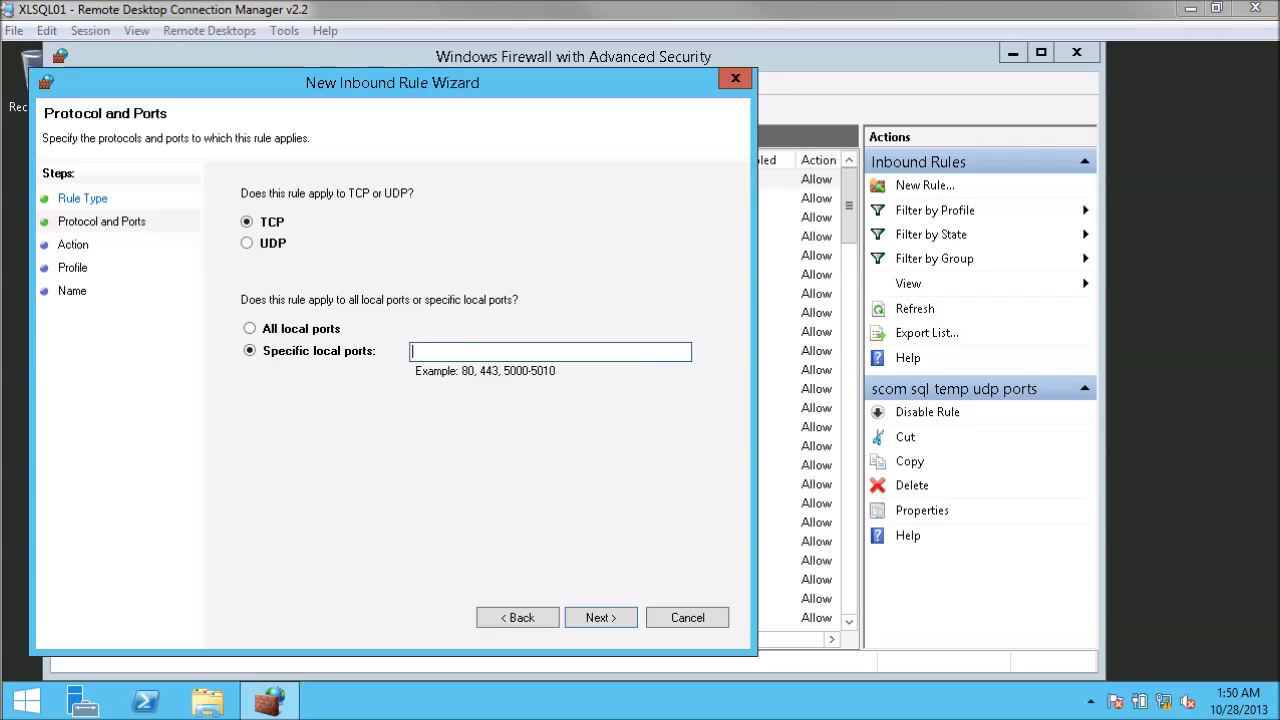
{"action": "left_click", "coordinate": [423, 344]}
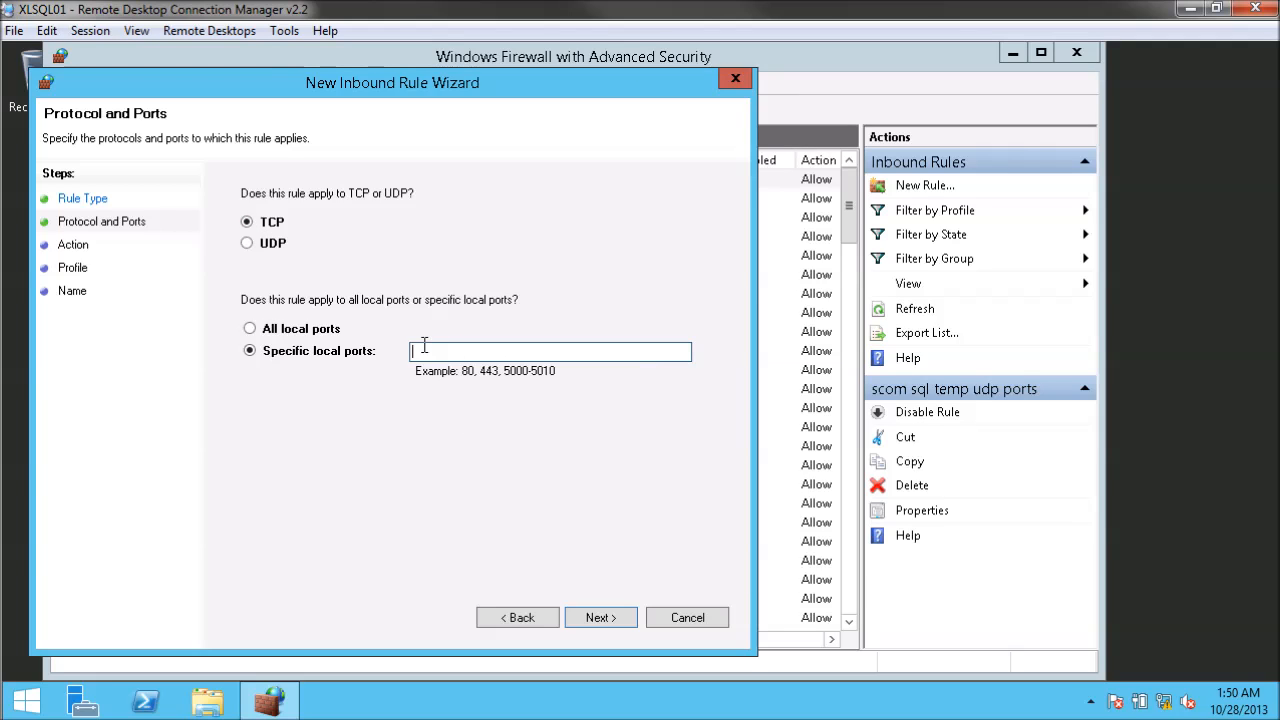
{"action": "type", "text": "135,445,"}
{"action": "type", "text": "49152-65535"}
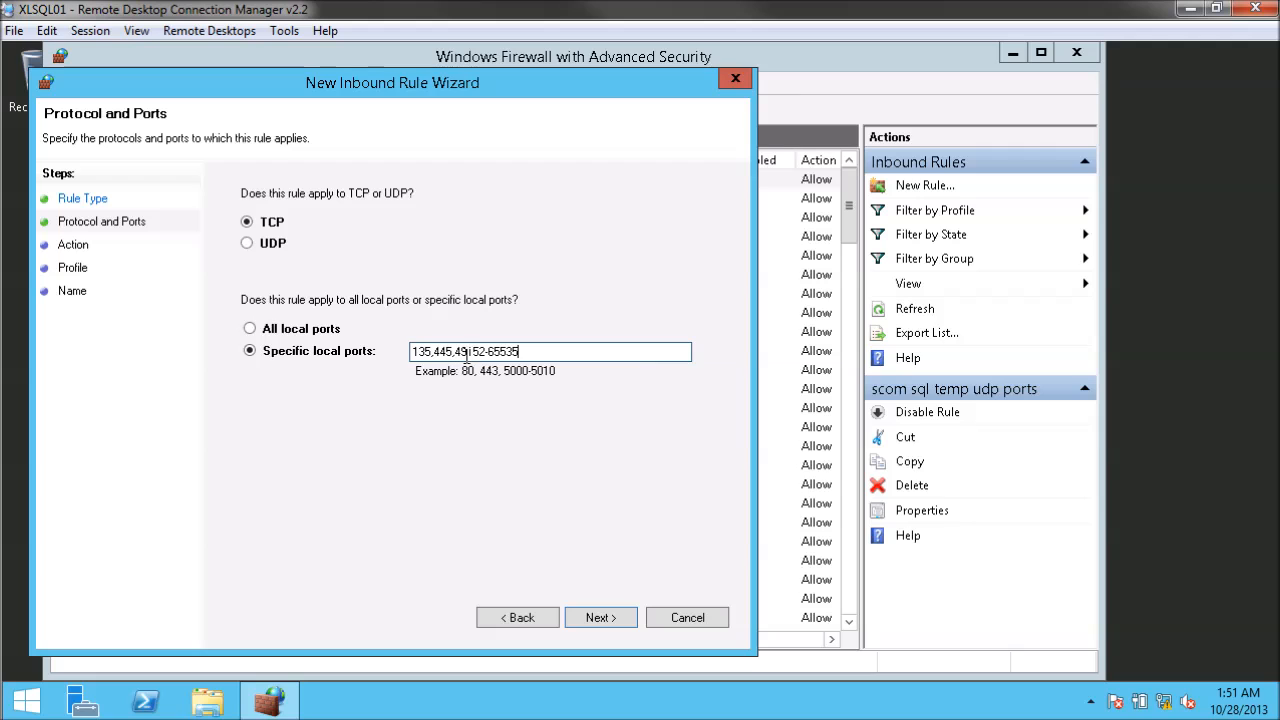
{"action": "left_click", "coordinate": [619, 618]}
{"action": "left_click", "coordinate": [614, 619]}
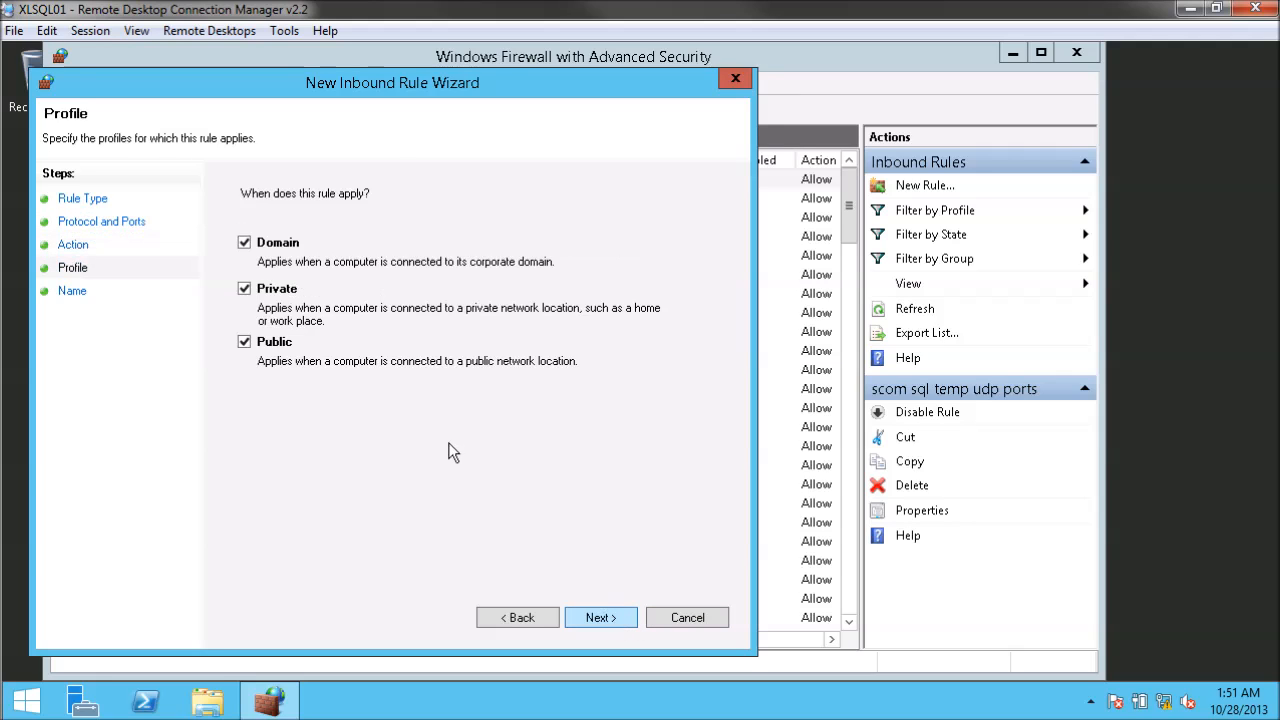
Step: Apply the TCP rule to the Domain profile only, name it scom sql temp tcp ports, and finish creating it
{"action": "left_click", "coordinate": [245, 289]}
{"action": "left_click", "coordinate": [245, 342]}
{"action": "left_click", "coordinate": [630, 620]}
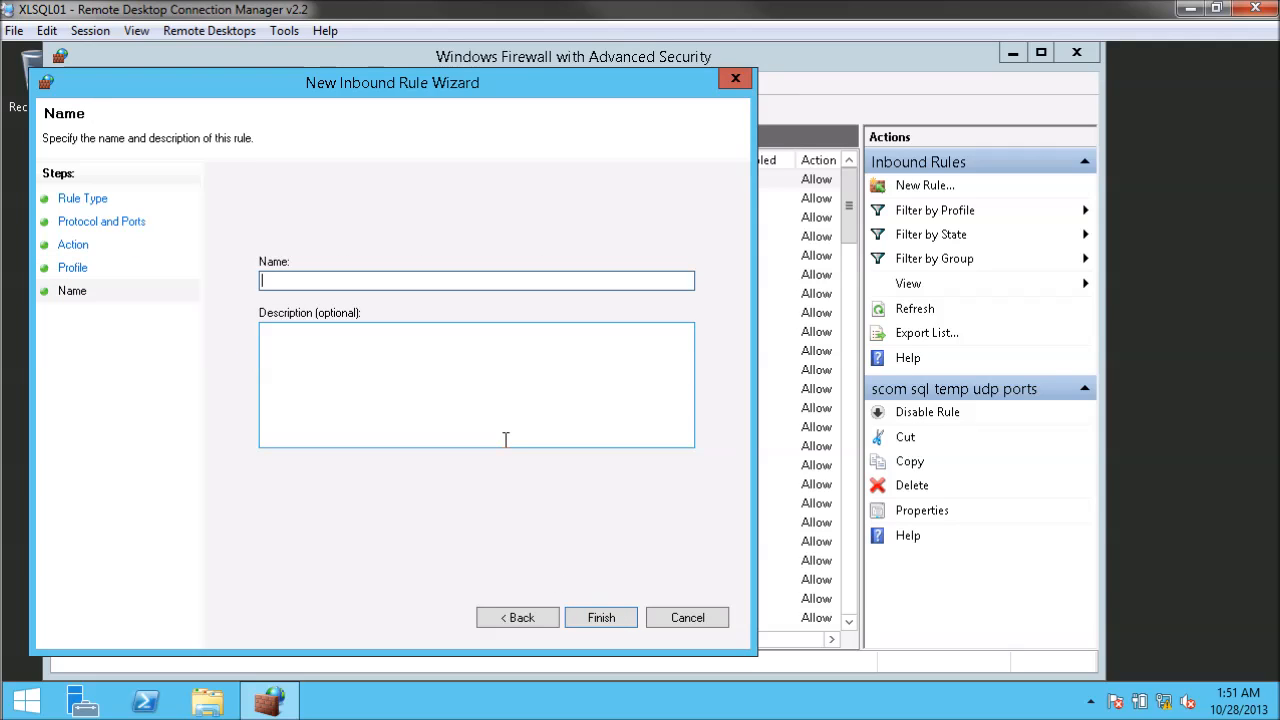
{"action": "type", "text": "scom sql"}
{"action": "left_click_drag", "start_coordinate": [195, 77], "coordinate": [479, 282]}
{"action": "type", "text": "temp tcp ports"}
{"action": "key", "text": "Return"}
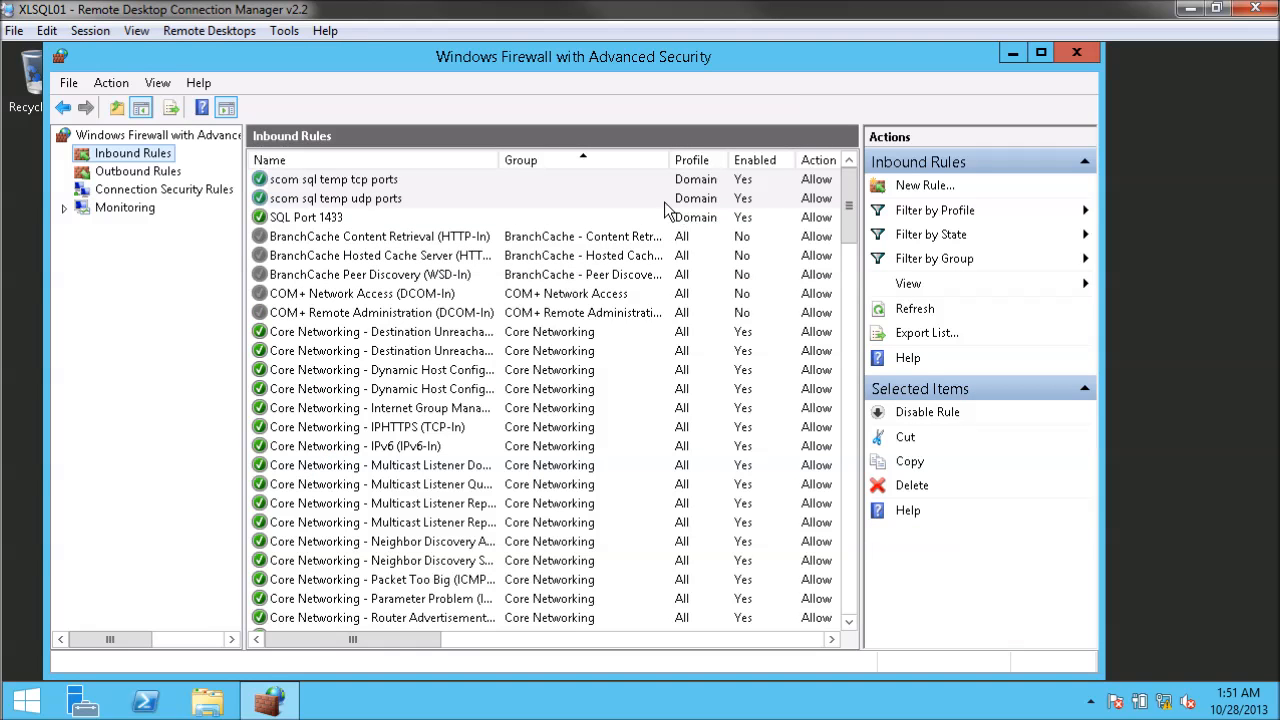
{"action": "left_click", "coordinate": [396, 184]}
{"action": "left_click", "coordinate": [374, 198]}
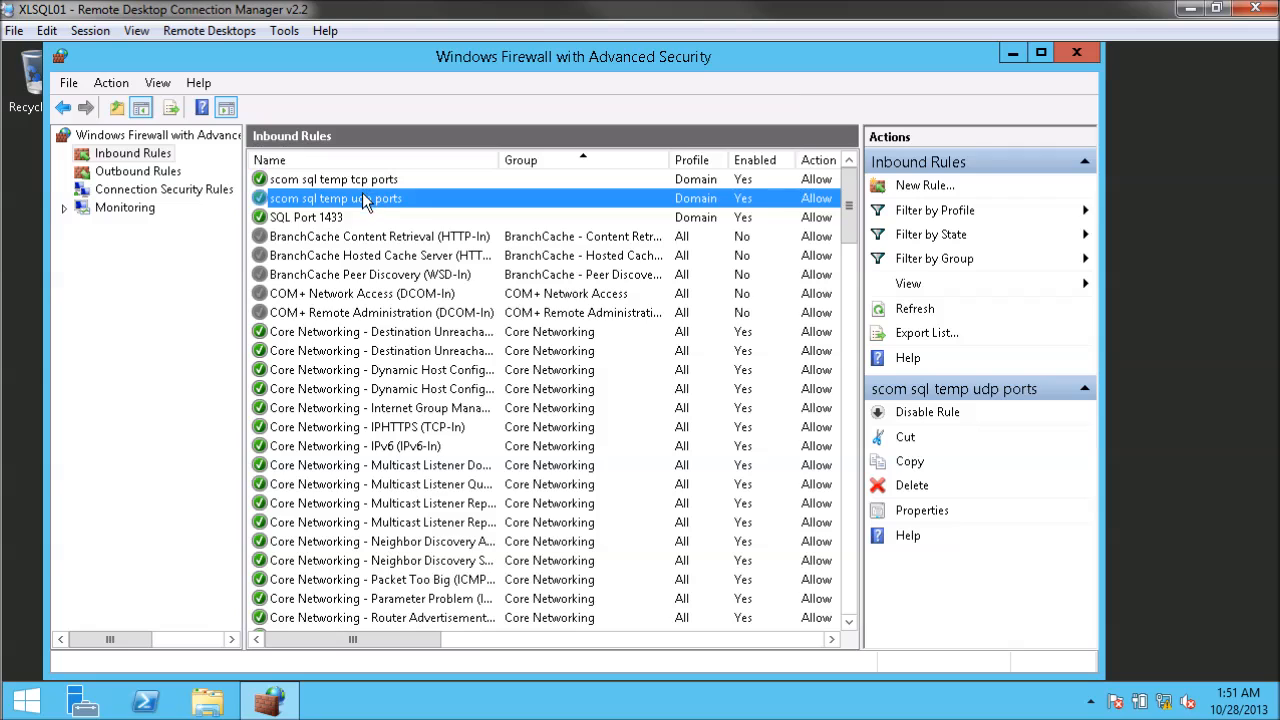
{"action": "left_click", "coordinate": [369, 180]}
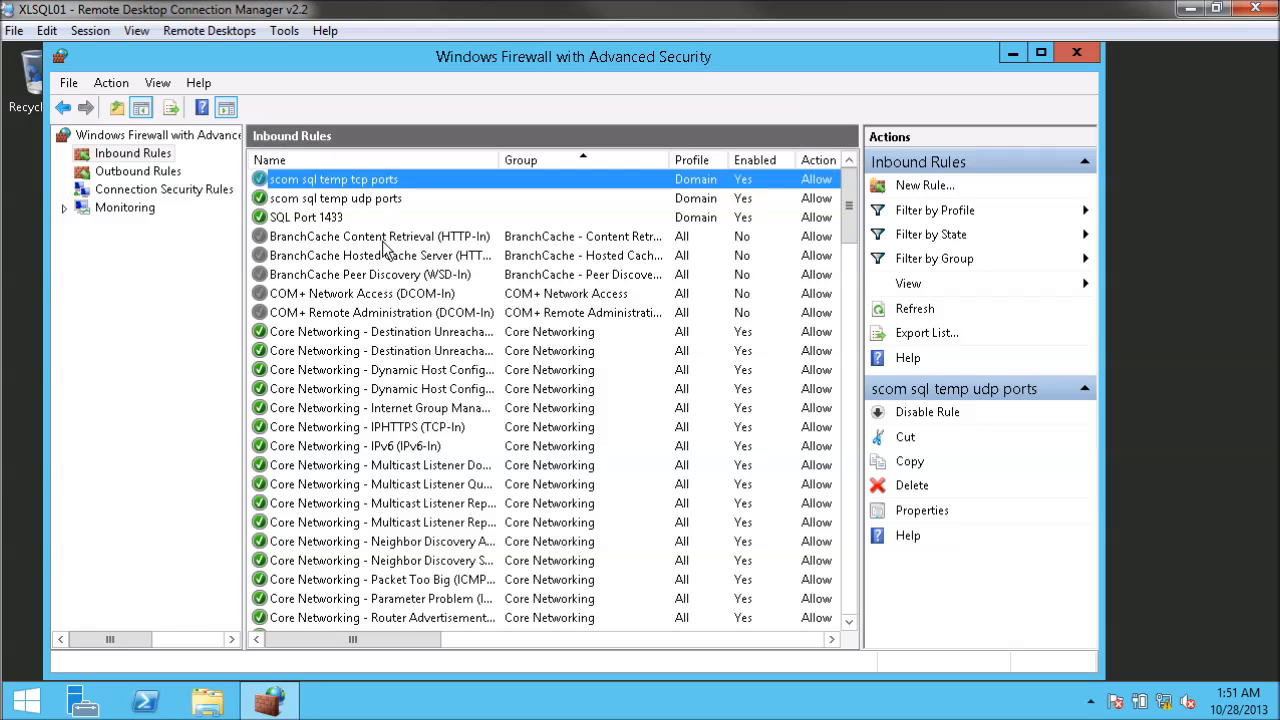